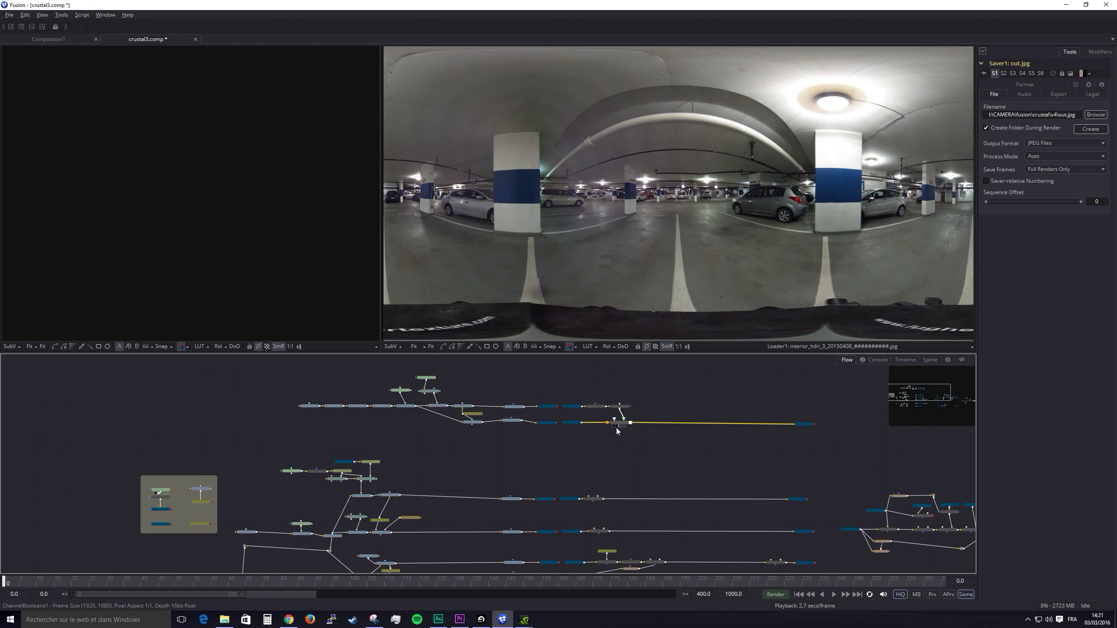
Preview the environment reflection chain in the large viewer: Instance_IN_HDRI_OUT_1, Blur2, Instance_SphereMap1 and Reflect2
scroll(616, 428, down, 3)
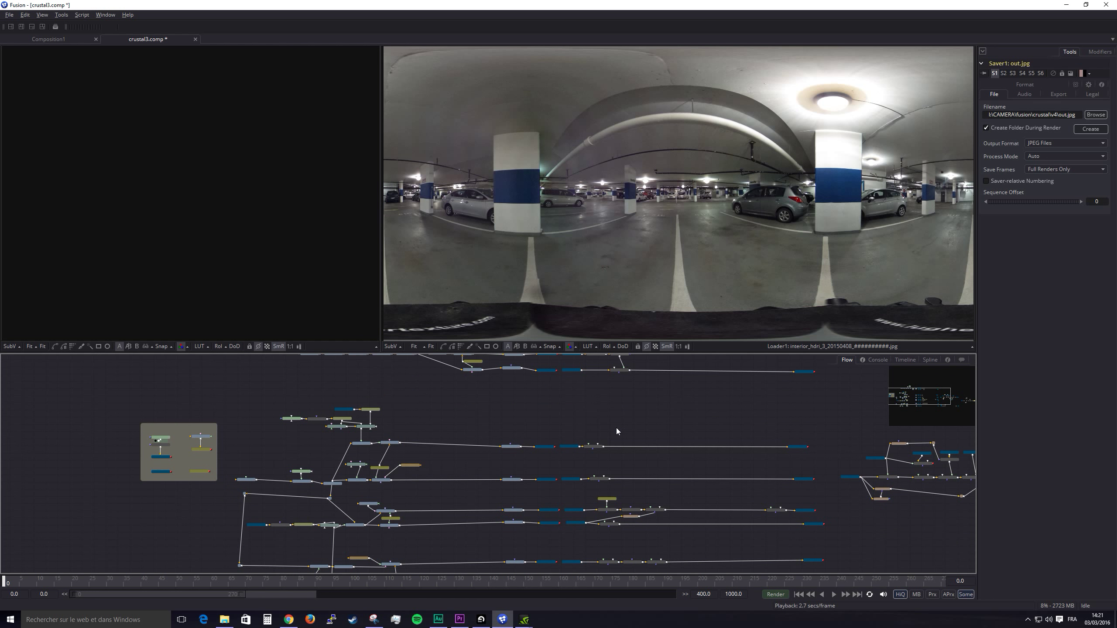
scroll(620, 433, down, 3)
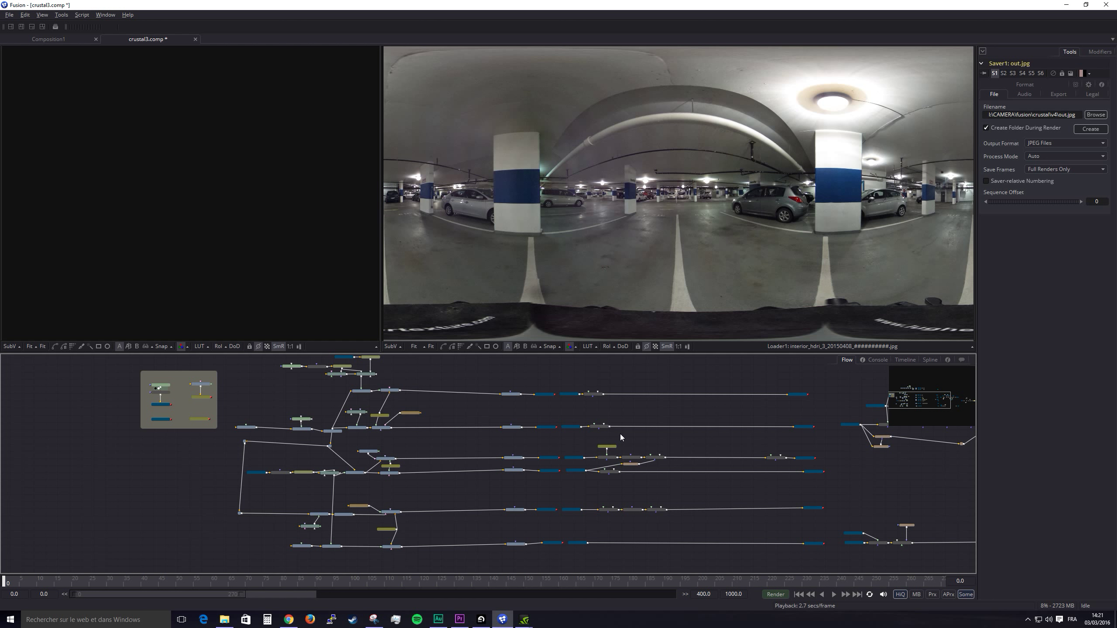
scroll(620, 434, up, 3)
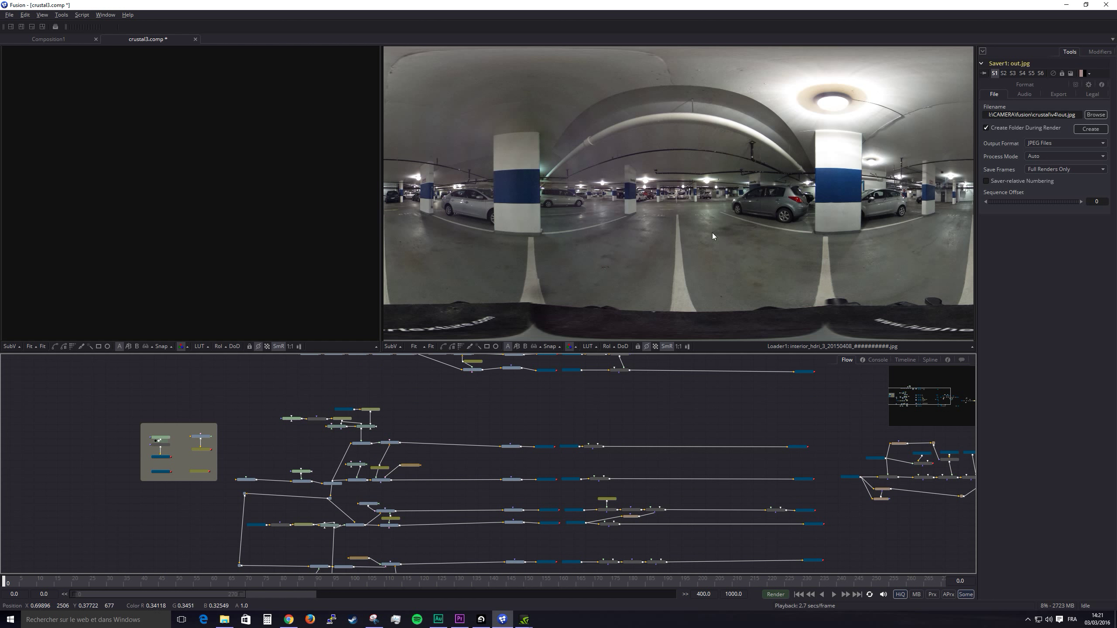
scroll(459, 451, down, 3)
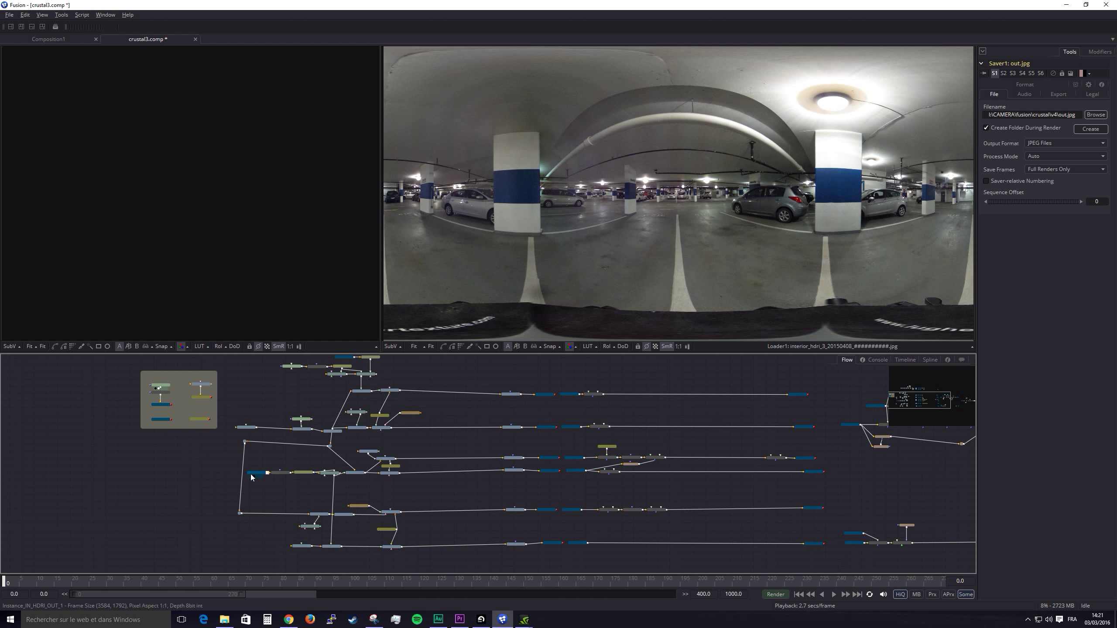
drag(261, 474, 560, 273)
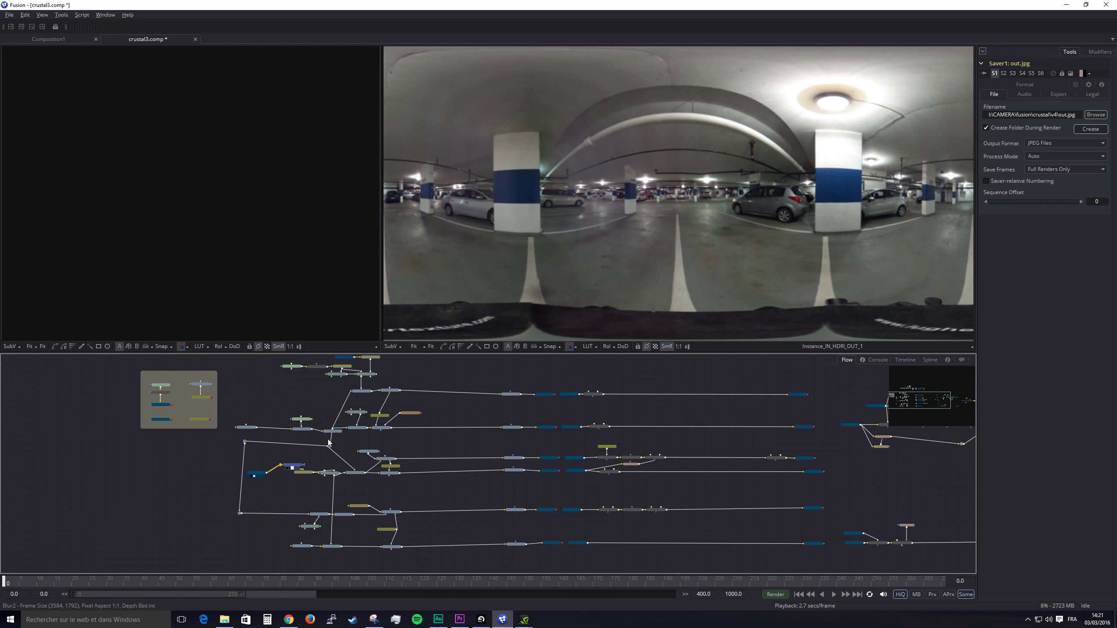
drag(281, 476, 588, 285)
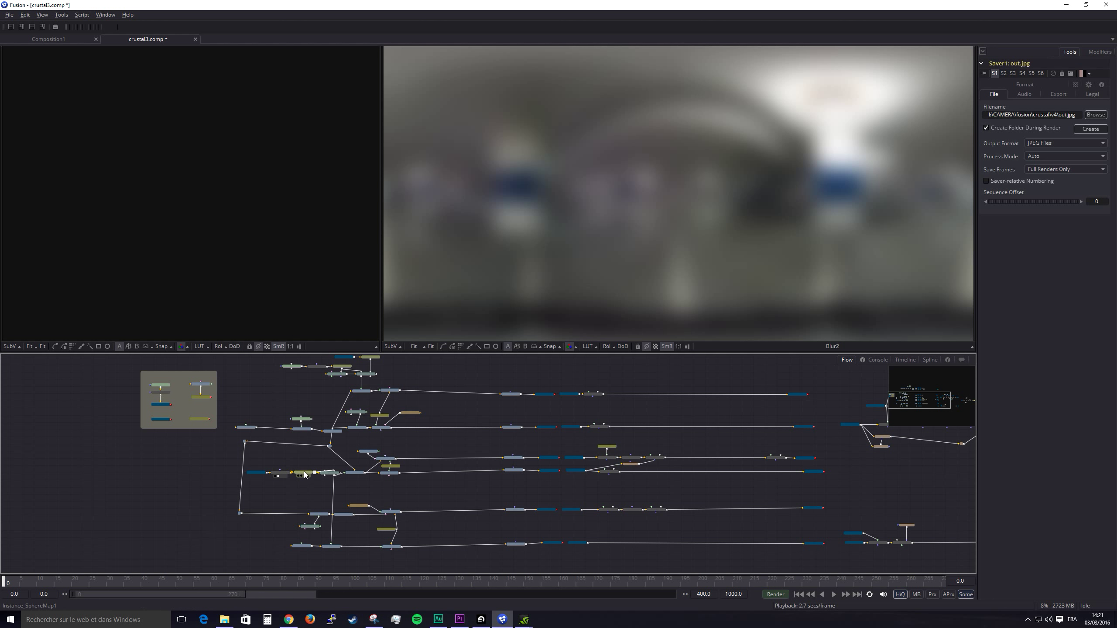
drag(305, 476, 601, 245)
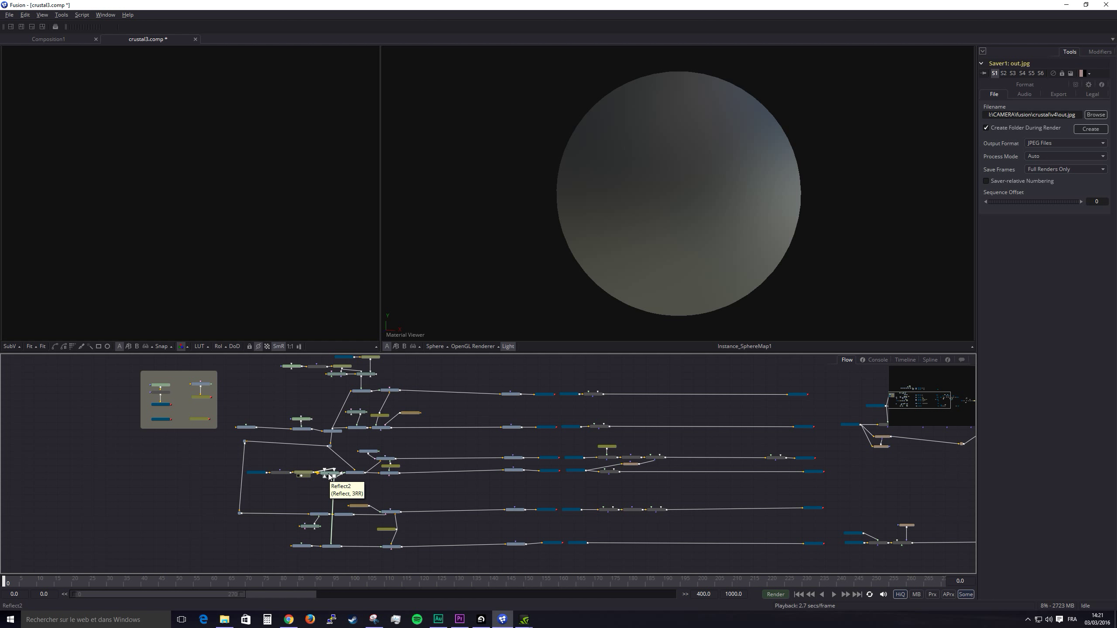
drag(330, 475, 548, 285)
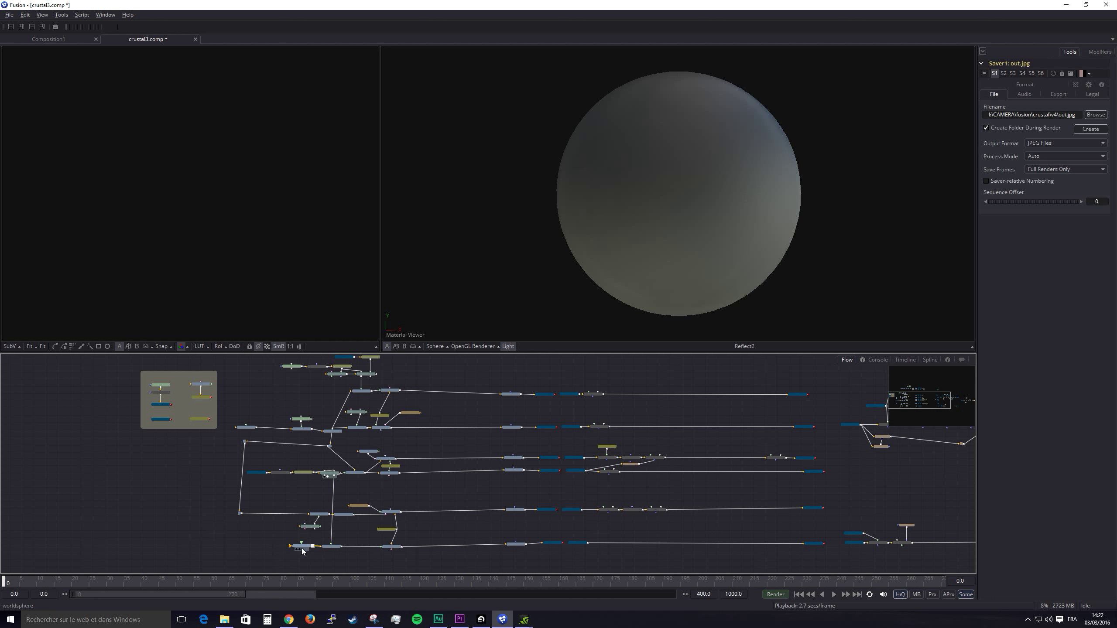
Preview the world sphere branch in the large viewer, from worldsphere through ReplaceMaterial3D4 and Merge3D3 to Renderer3D1_2_2
drag(302, 551, 569, 233)
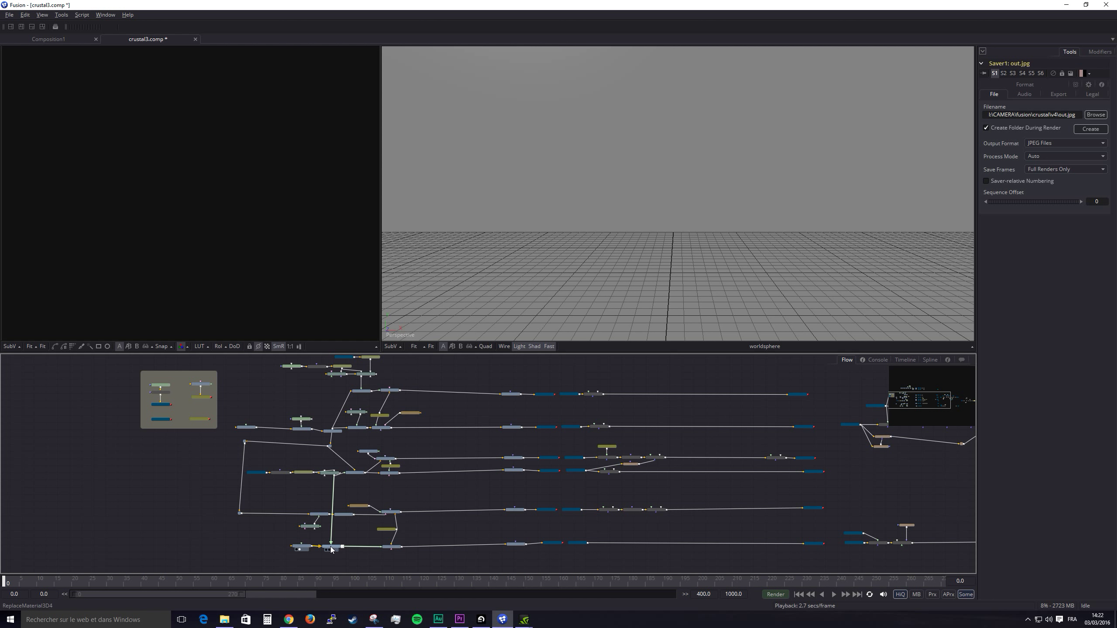
mouse_move(330, 549)
mouse_down()
mouse_move(336, 496)
mouse_move(528, 239)
mouse_up()
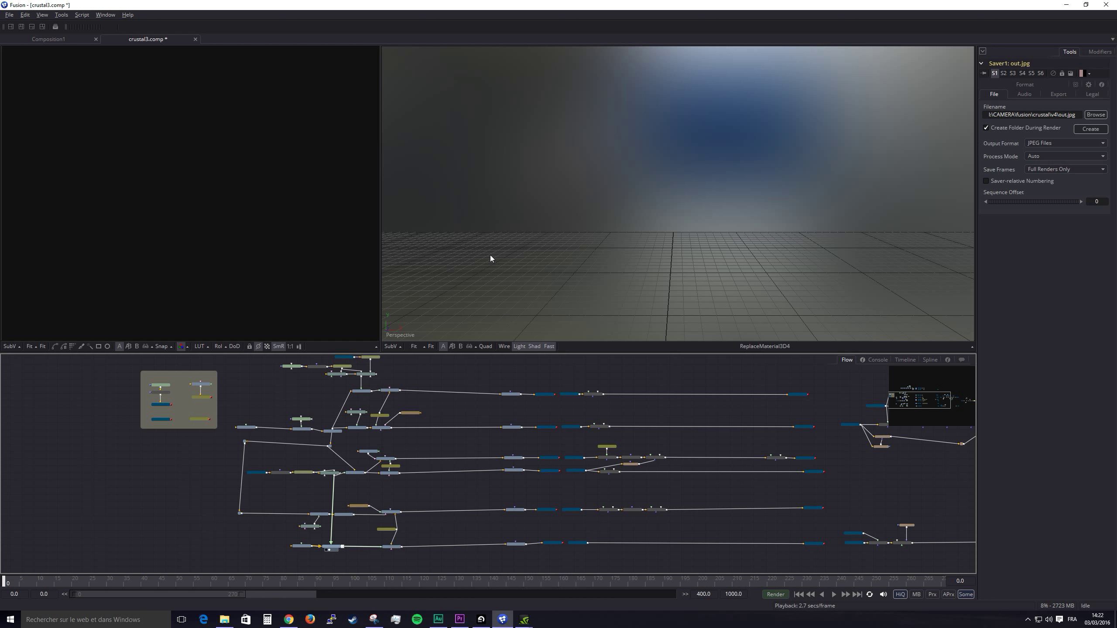
click(355, 561)
drag(399, 550, 589, 264)
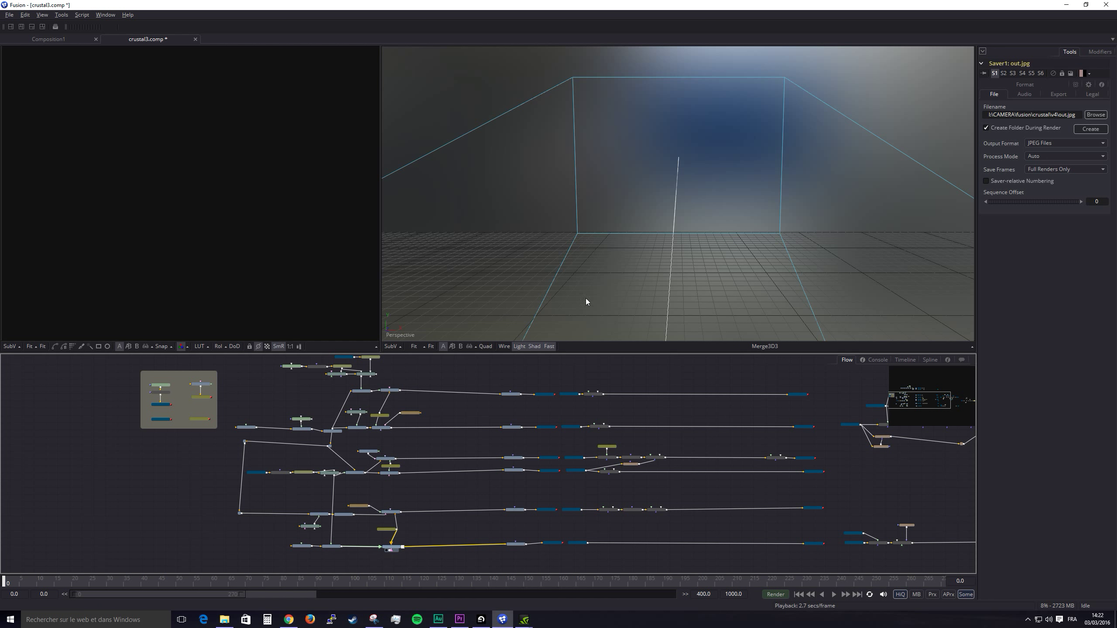
click(517, 546)
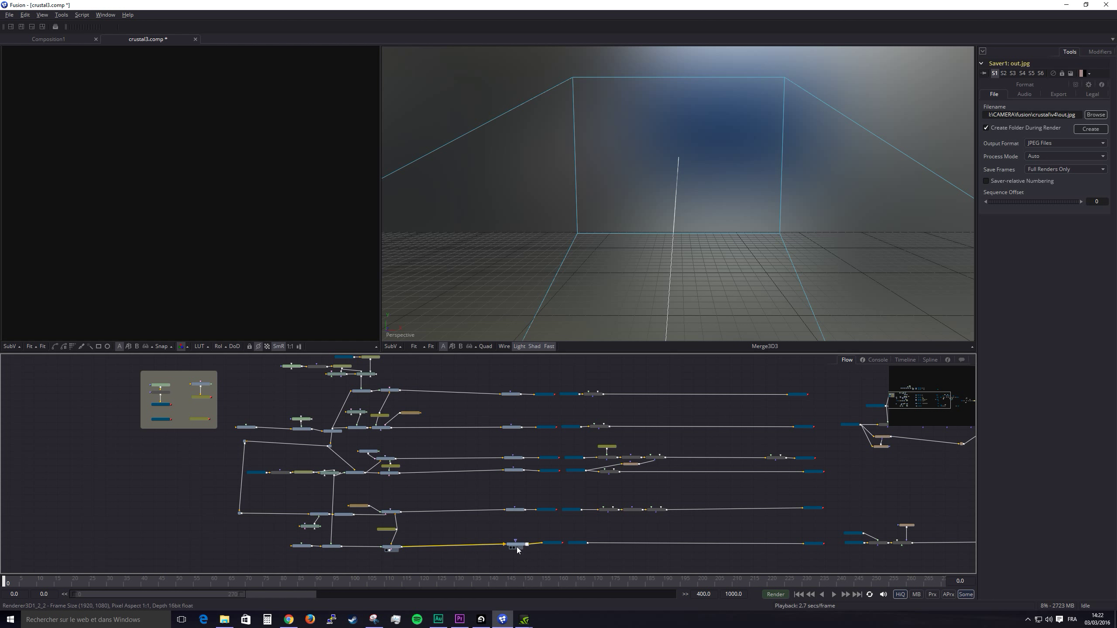
drag(517, 550, 619, 249)
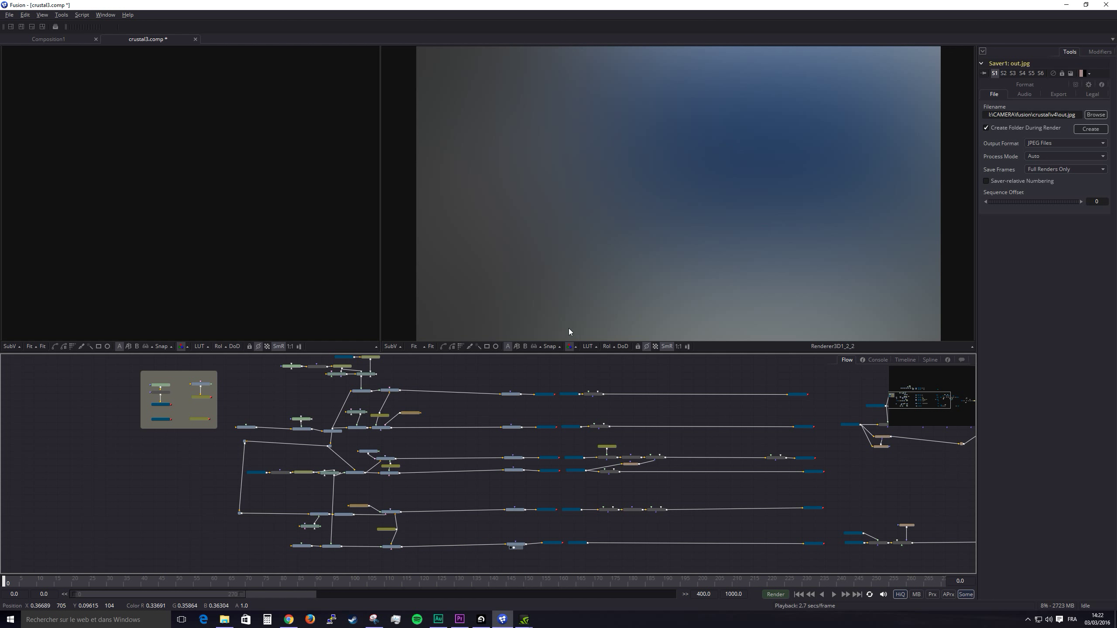
Preview Ribbon3D1 in the large viewer, and show Bender3D1 in both viewers
scroll(474, 437, up, 1)
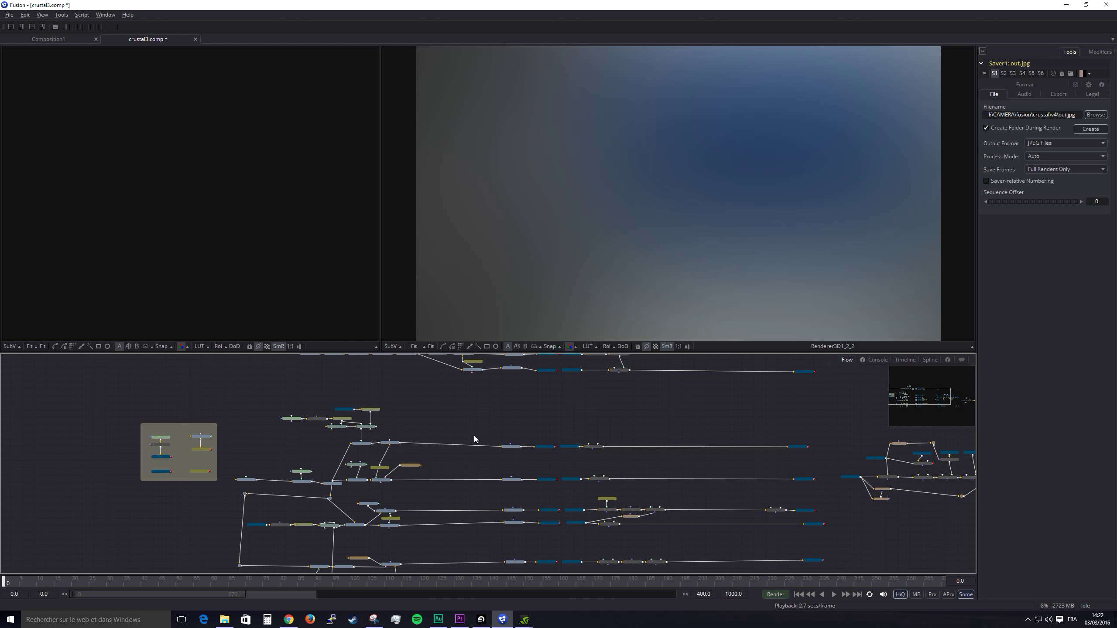
scroll(474, 438, up, 2)
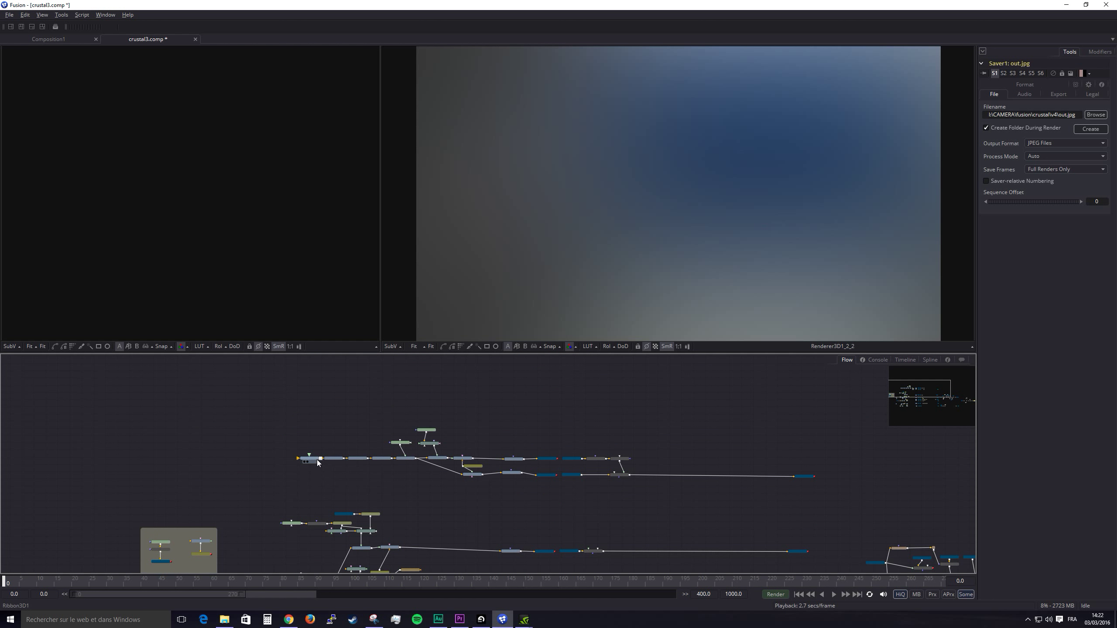
drag(318, 462, 648, 199)
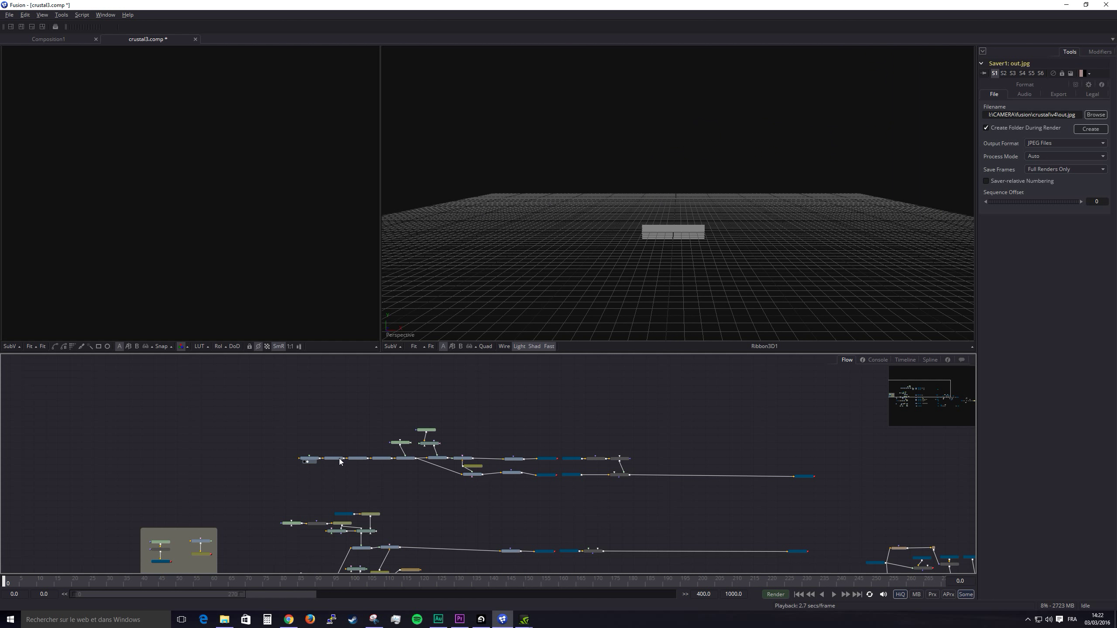
drag(340, 461, 533, 247)
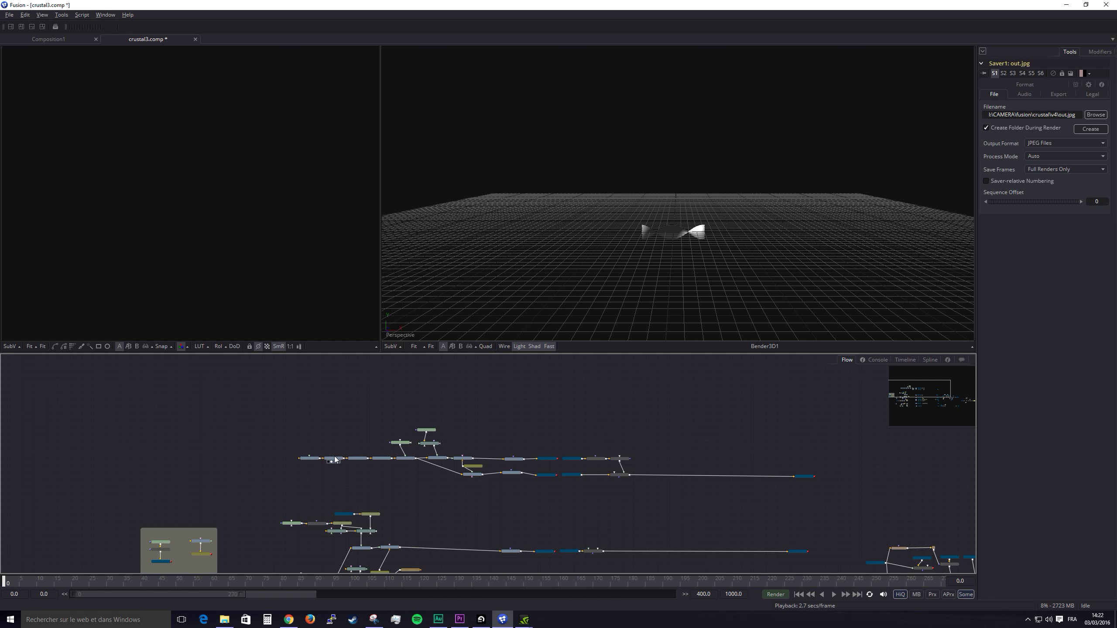
drag(334, 459, 318, 280)
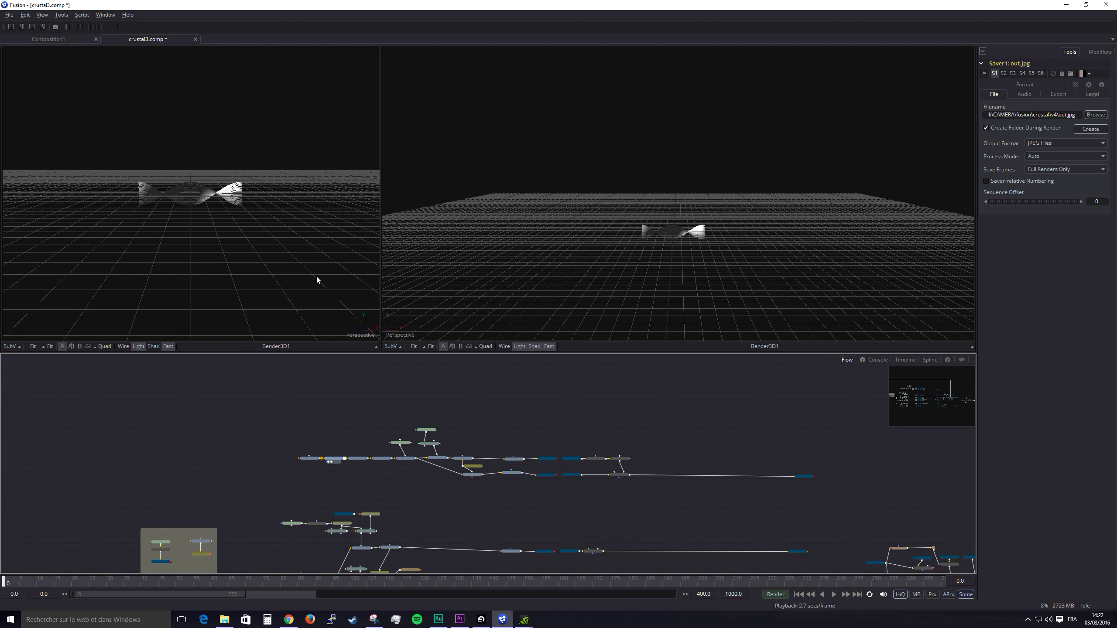
Return the small viewer to Saver1 and preview Transform3D1, Duplicate3D1 and Displace3D2 in the large viewer
key(1)
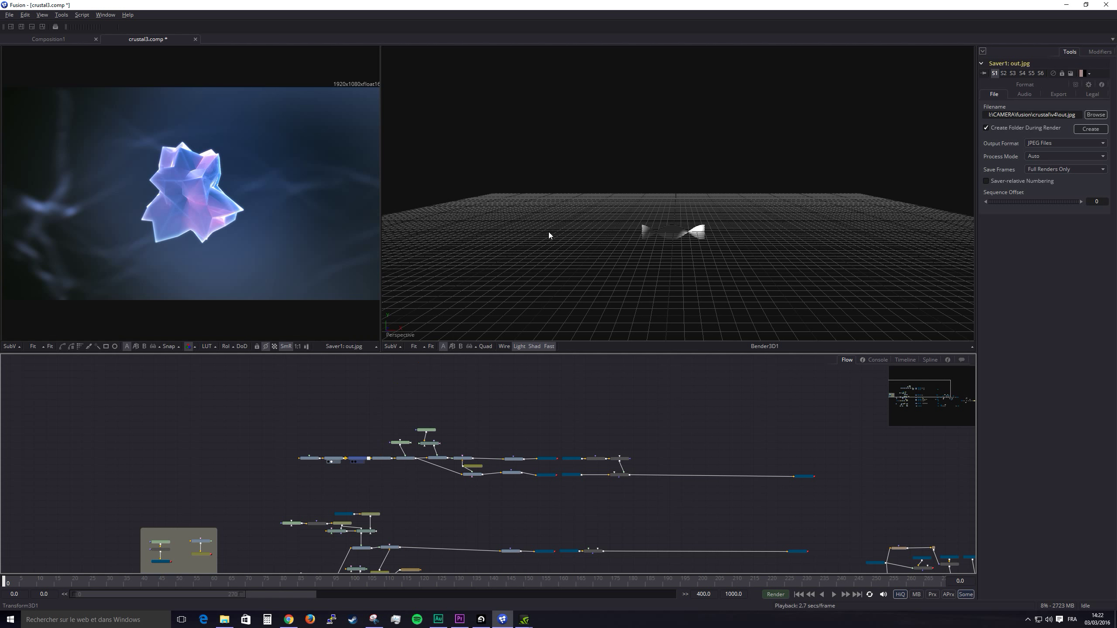
key(2)
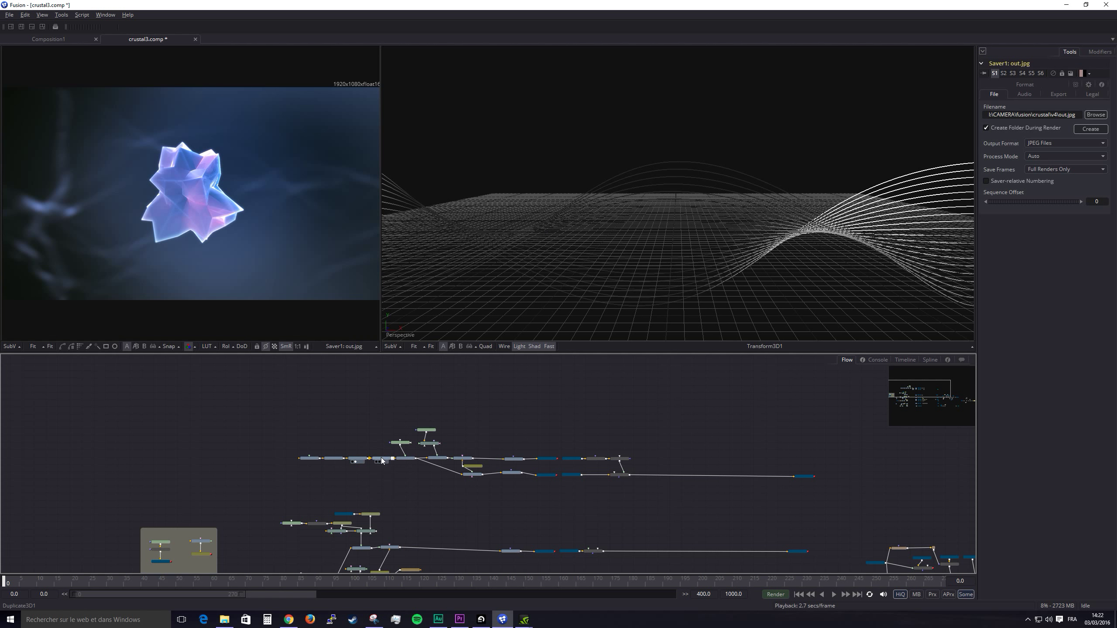
drag(383, 459, 593, 194)
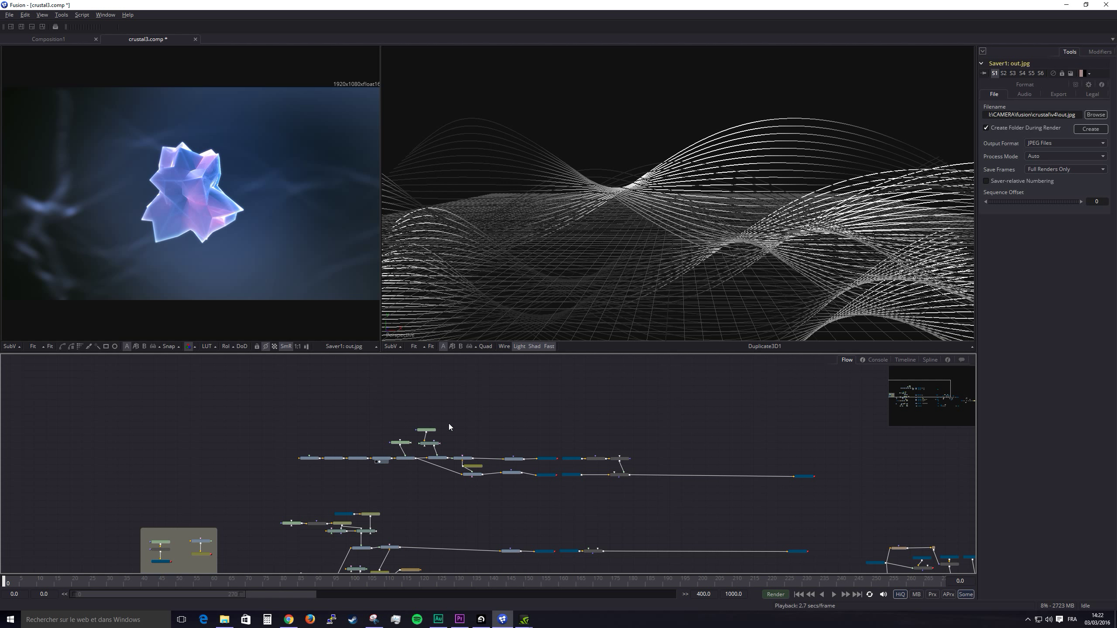
drag(405, 458, 591, 236)
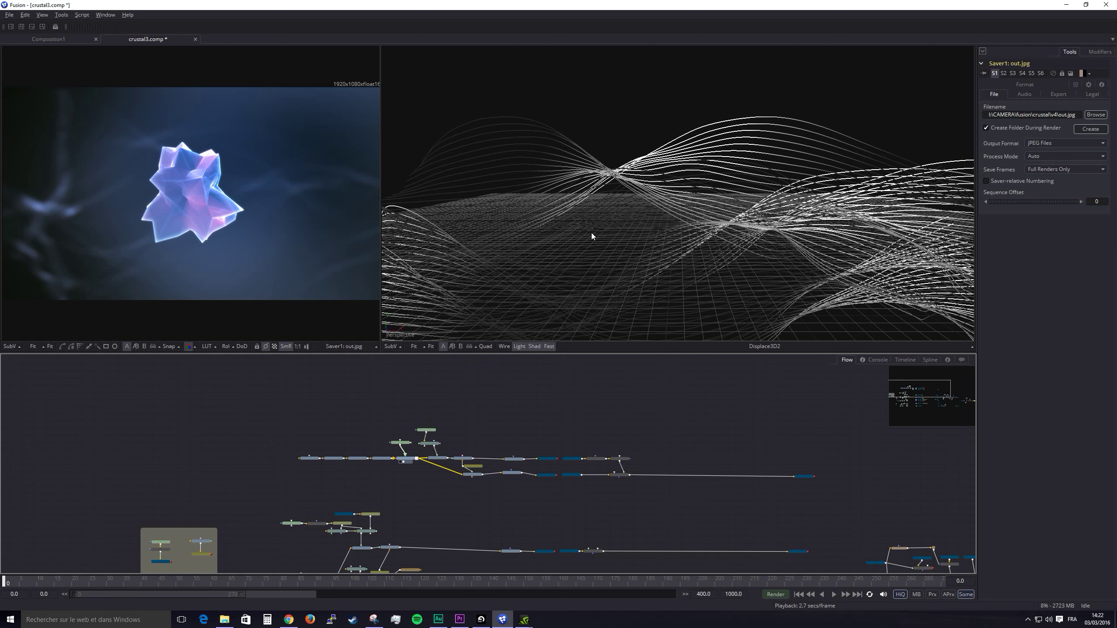
click(481, 390)
Preview ReplaceMaterial3D5 in the large viewer and its source gradient, Background1, in the small viewer
mouse_move(406, 447)
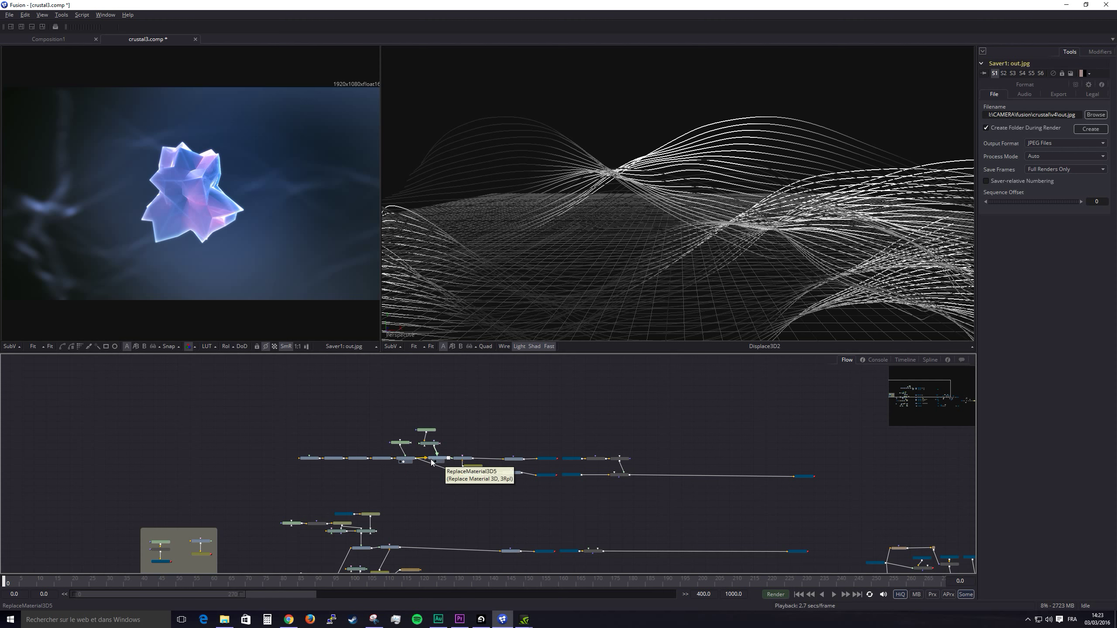
drag(438, 458, 571, 227)
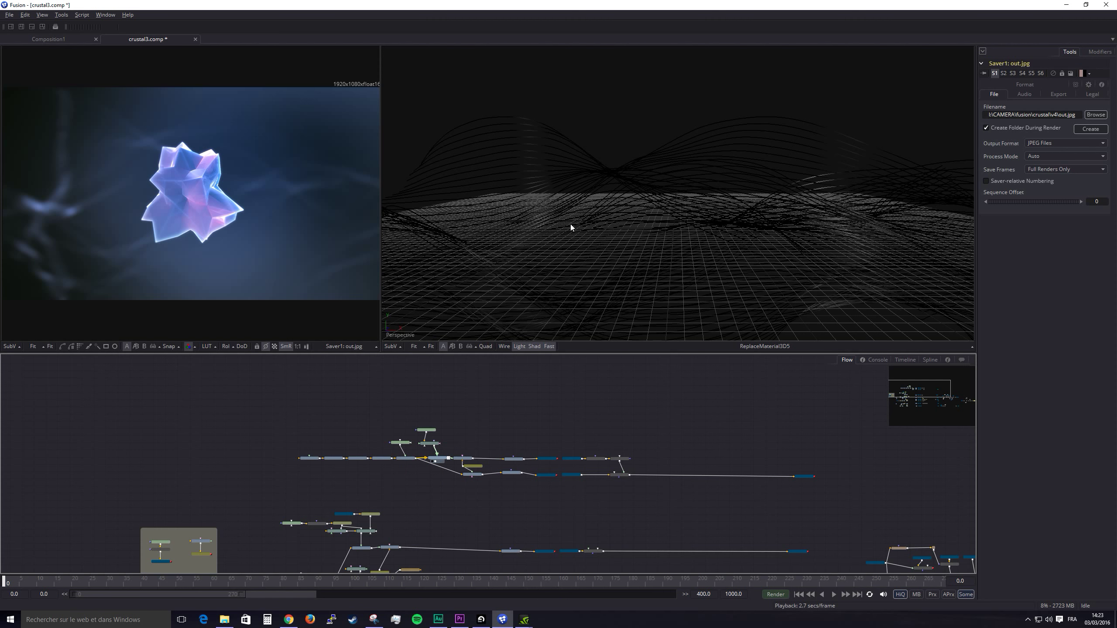
click(472, 405)
click(422, 429)
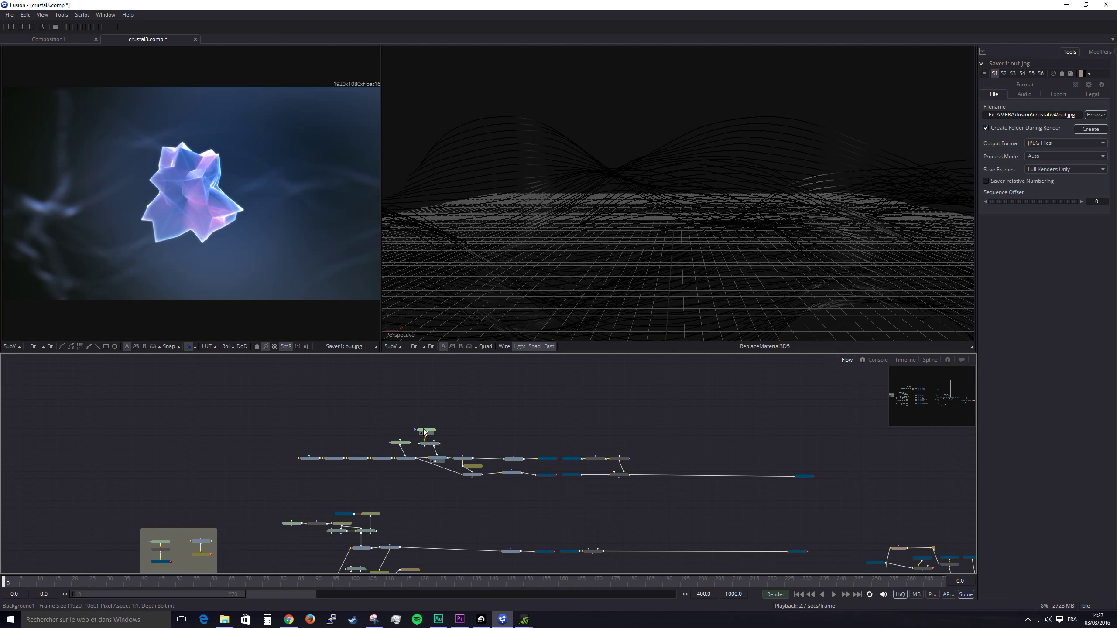
key(1)
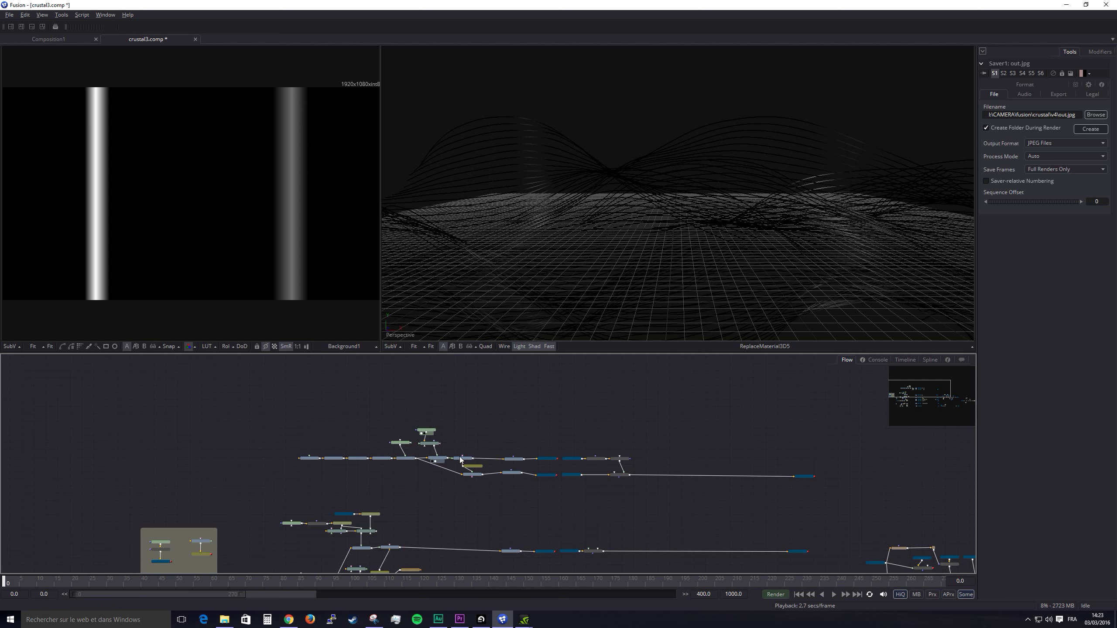
Preview the two line scene merges, Merge3D4 and Merge3D4_1, in the large viewer
drag(460, 459, 560, 190)
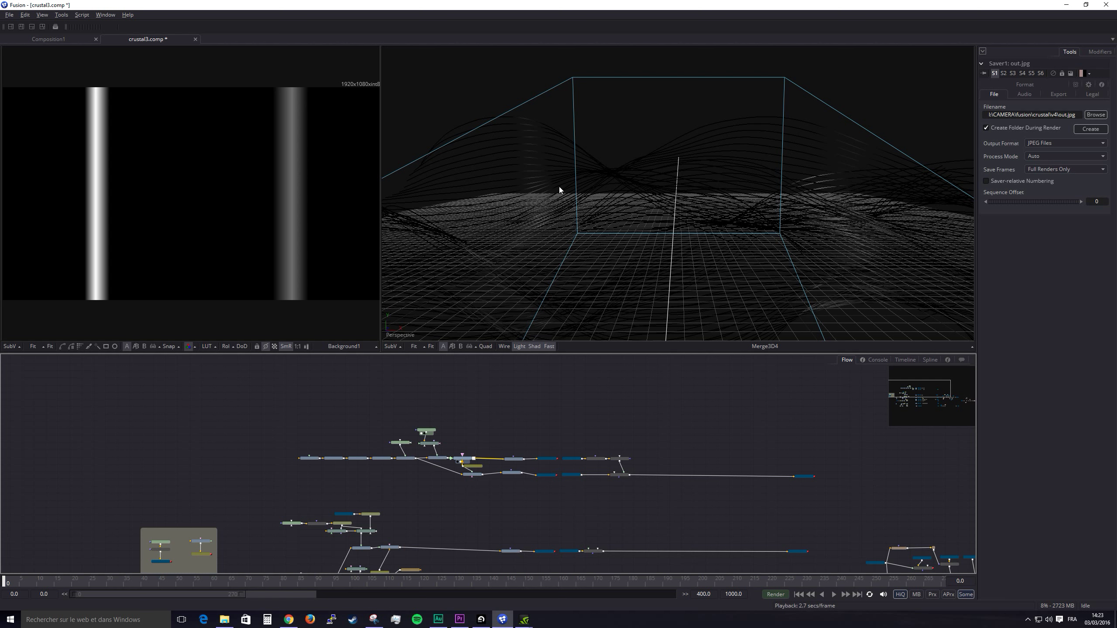
click(469, 477)
drag(470, 477, 558, 203)
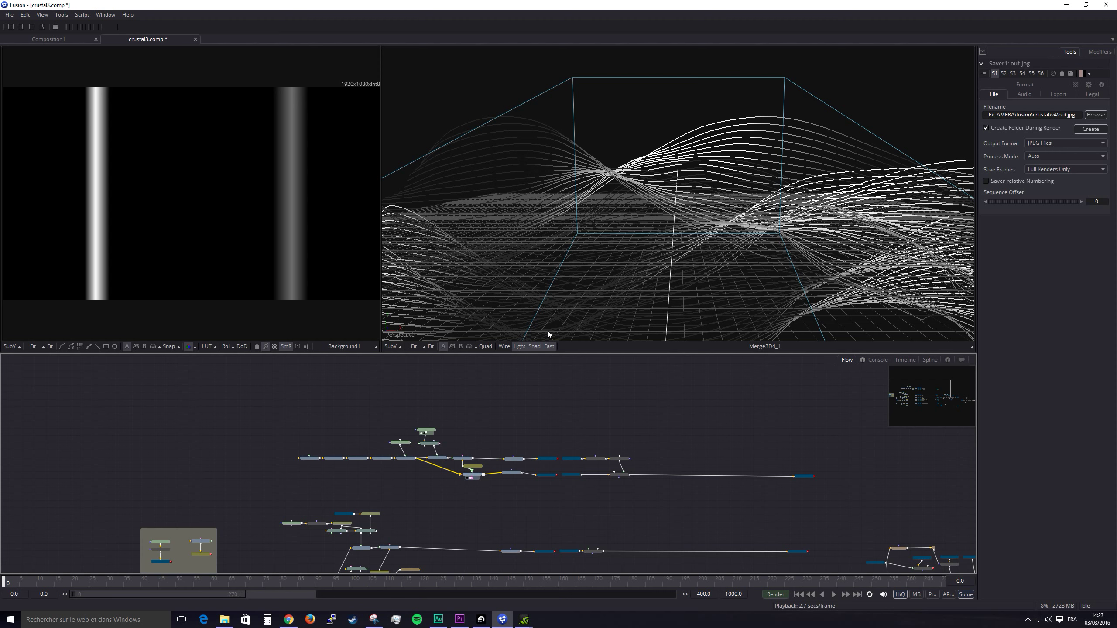
Preview the line renders Renderer3D1_1_1 and Renderer3D1_1 in the large viewer, and open the settings of Renderer3D1_1
click(510, 460)
click(512, 475)
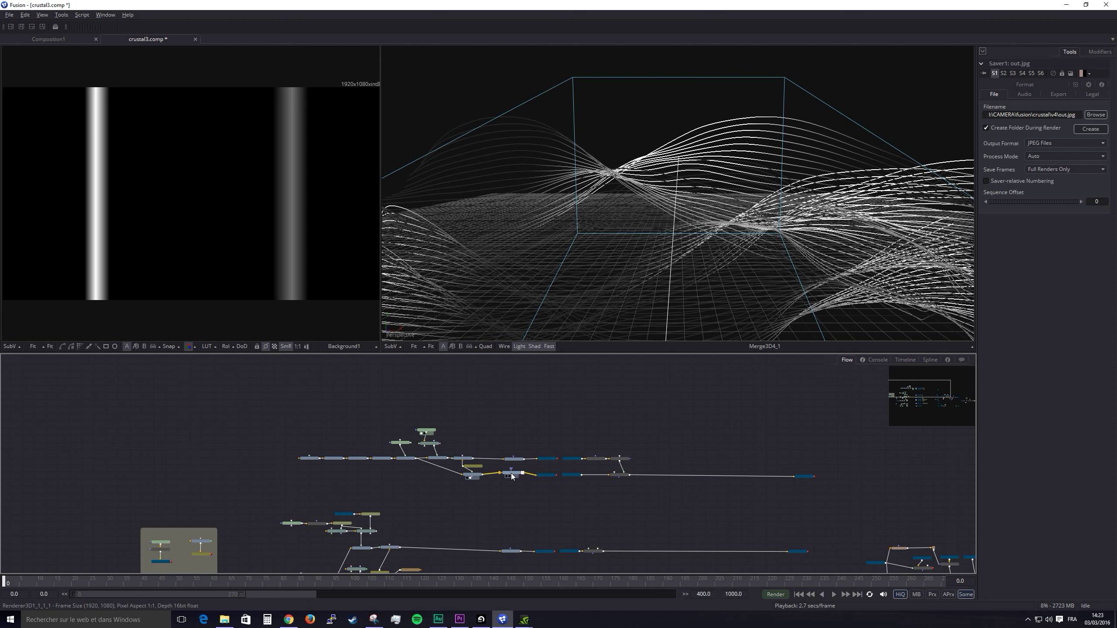
click(544, 476)
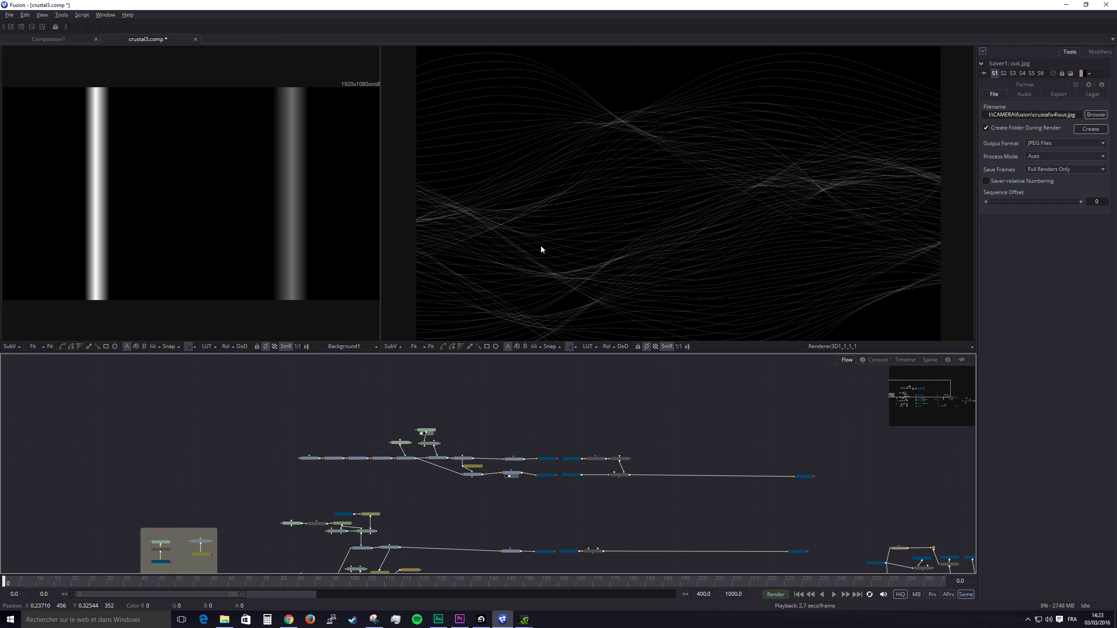
click(512, 464)
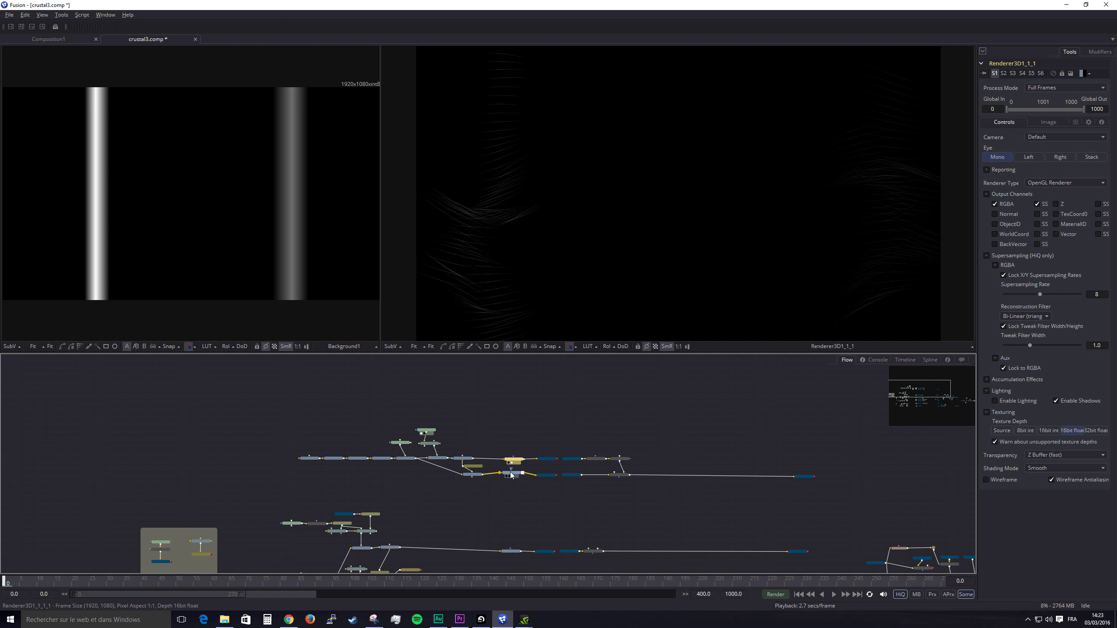
Preview the line post effects BrightnessContrast1 and SoftGlow1, plus the line loaders IN_LINE02_OUT_1 and IN_LINE01_OUT, in the large viewer
click(594, 462)
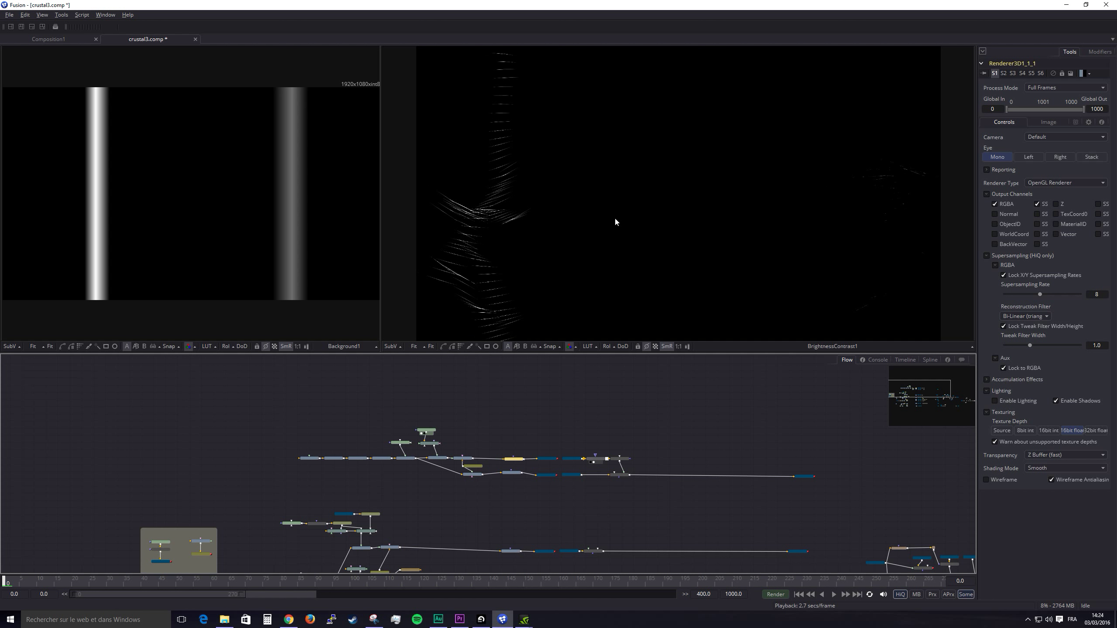
click(617, 461)
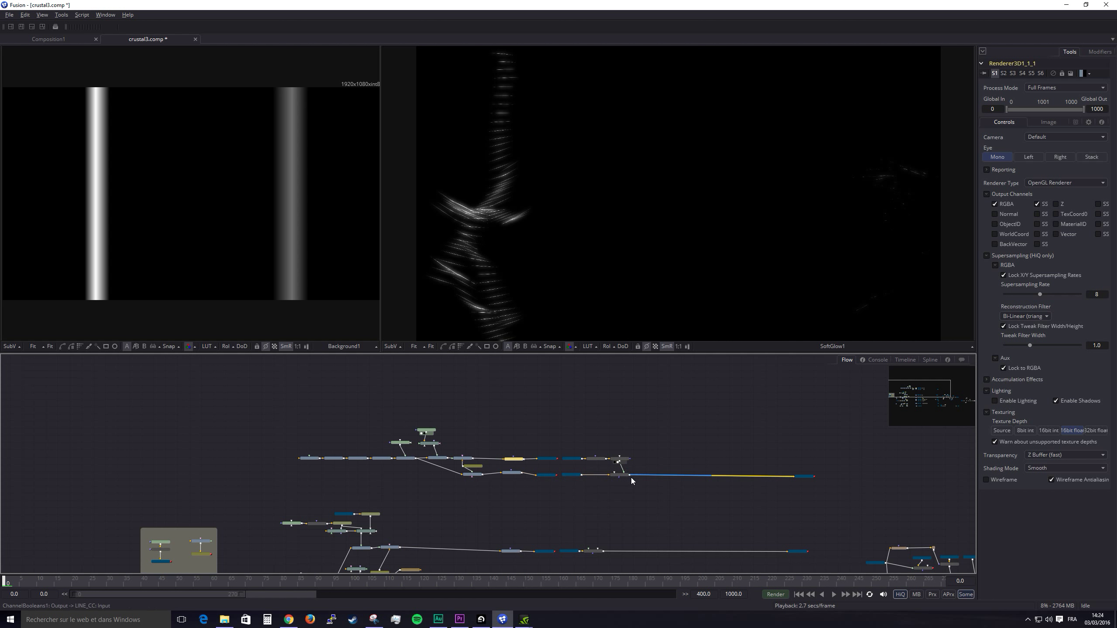
click(570, 477)
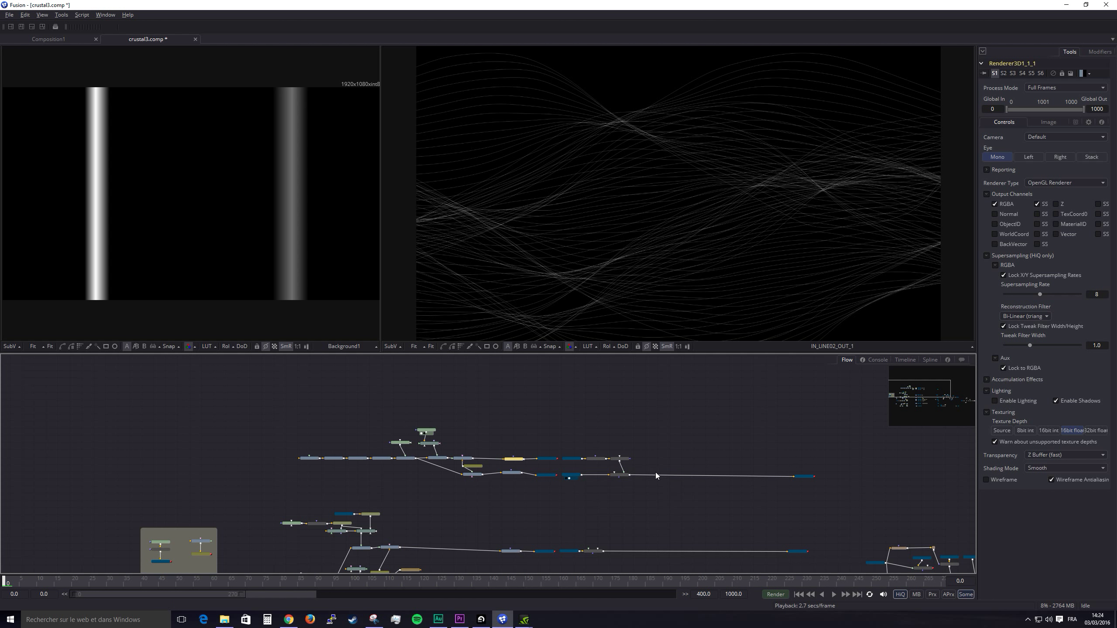
drag(574, 462, 623, 257)
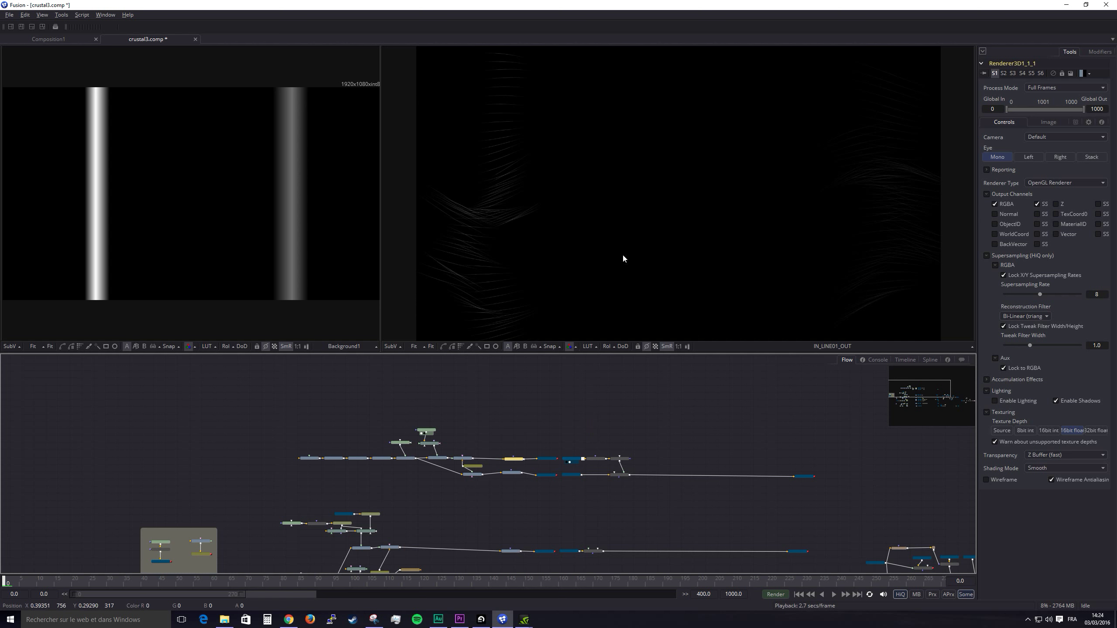
Preview the SoftGlow1 glow and the combined line layers in ChannelBooleans1 in the large viewer
drag(618, 461, 634, 309)
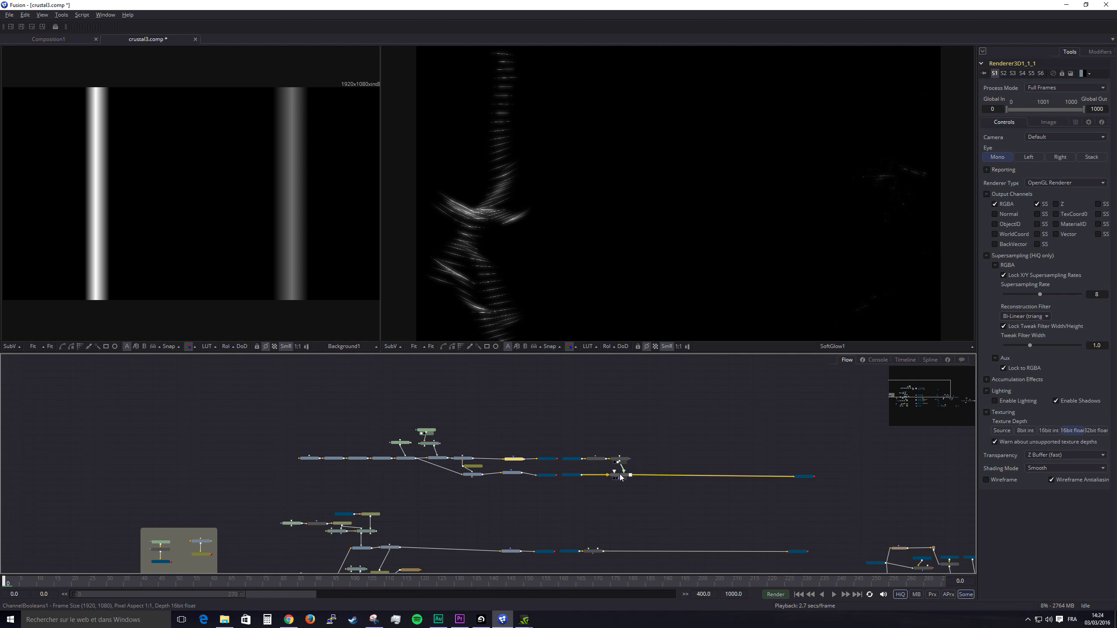
drag(619, 474, 682, 218)
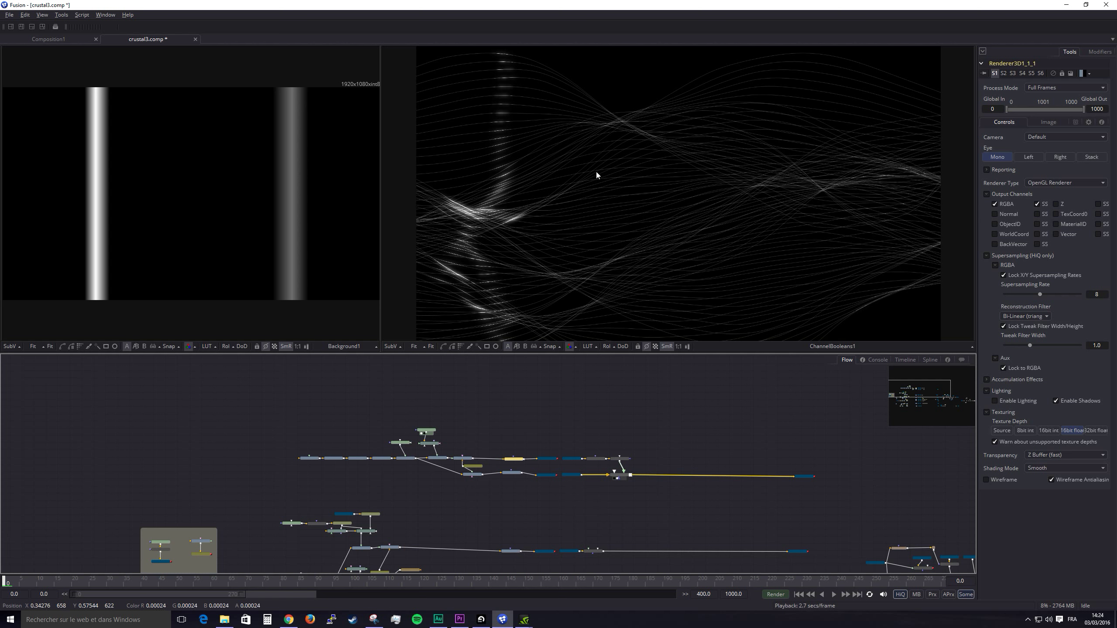
click(841, 556)
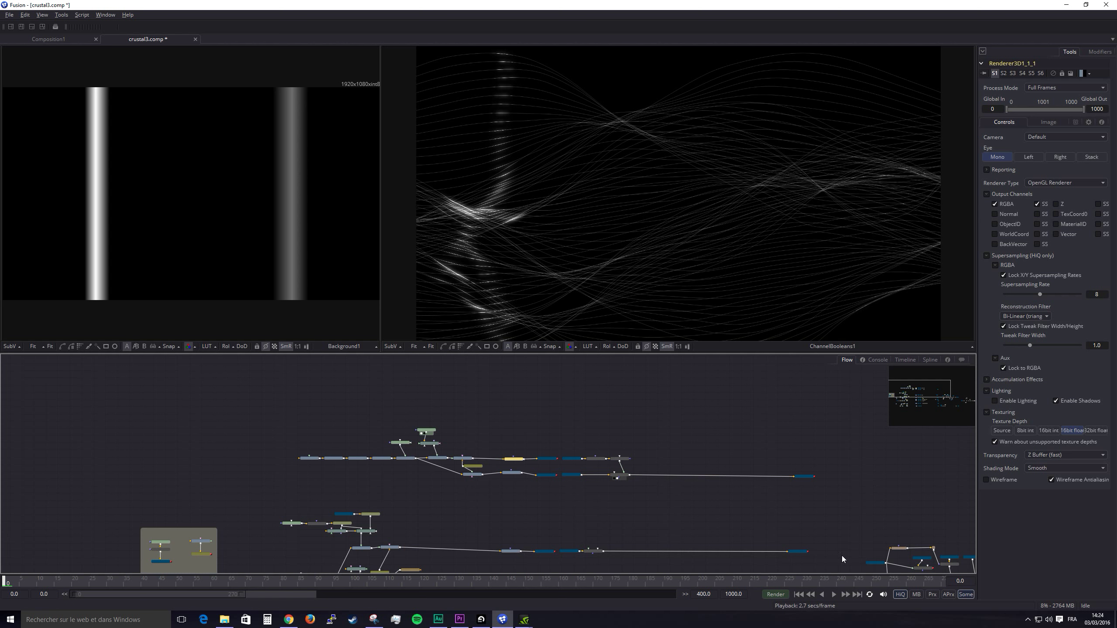
Play the line animation to frame 6, stop it, and preview LINE_CC in the large viewer
click(834, 594)
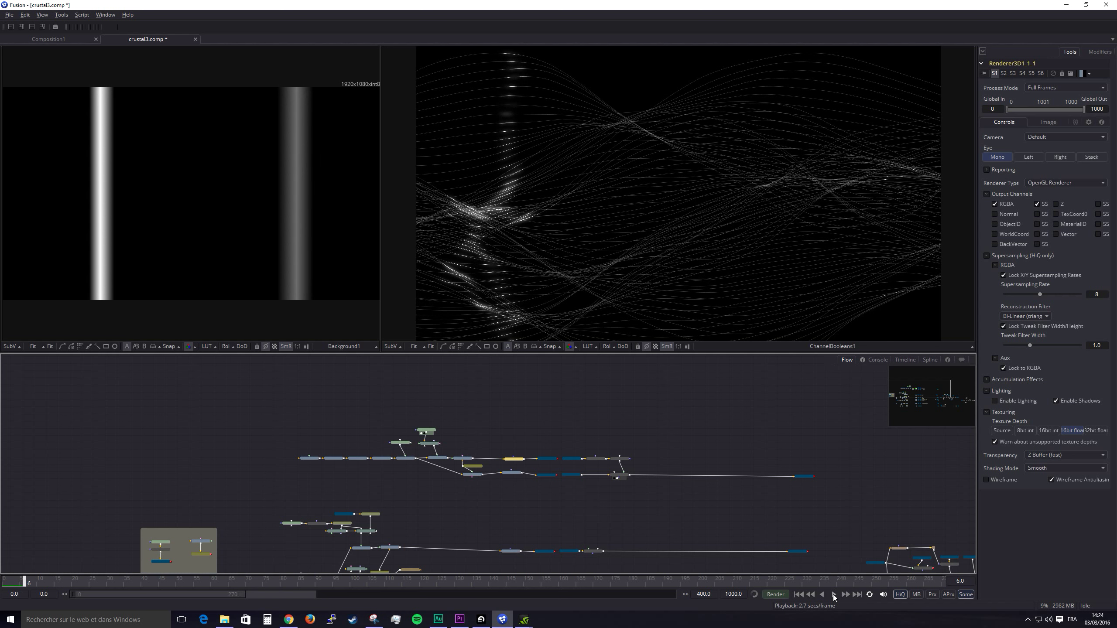
click(835, 596)
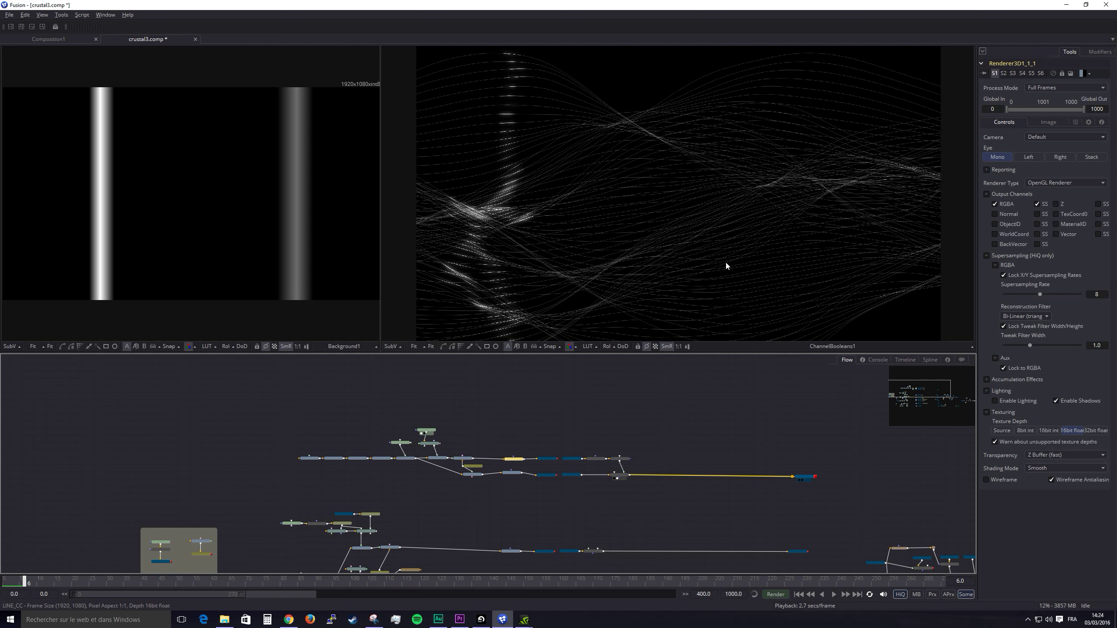
drag(726, 265, 725, 264)
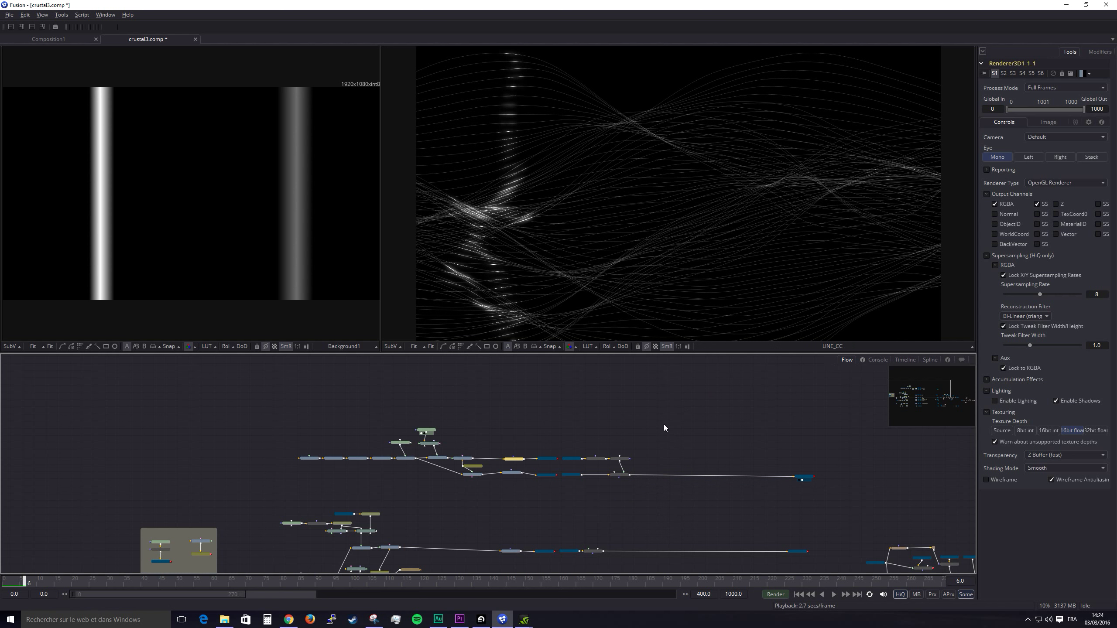
Preview the crystal geometry nodes Shape3D1, Displace3D1 and ReplaceNormals3D1 in the large viewer, showing the FastNoise1 map temporarily in the small viewer
scroll(663, 426, down, 3)
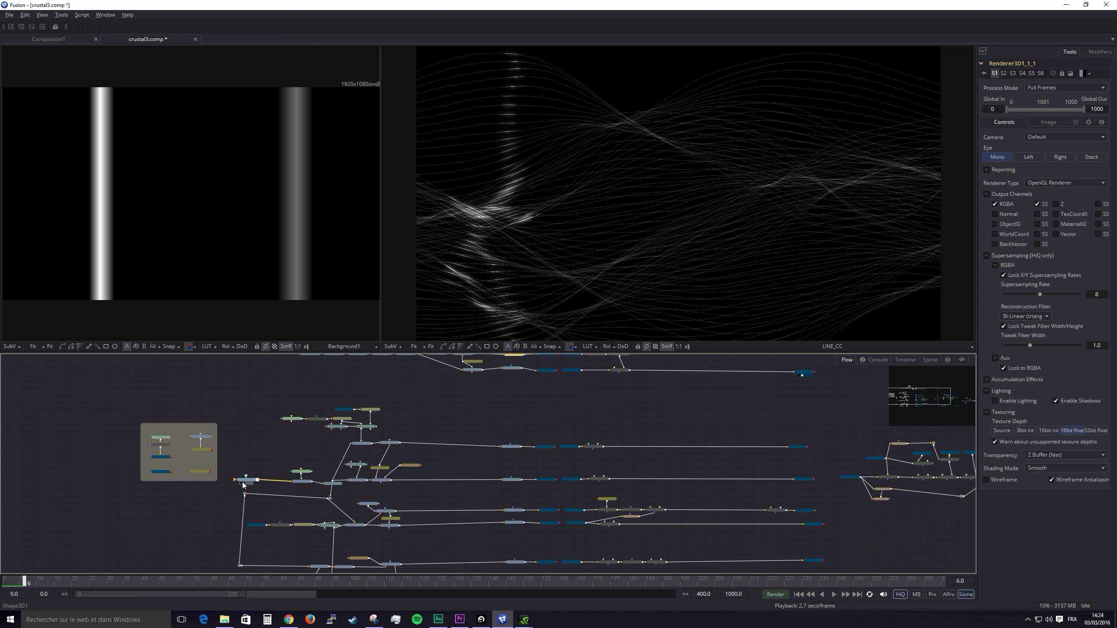
drag(245, 483, 602, 242)
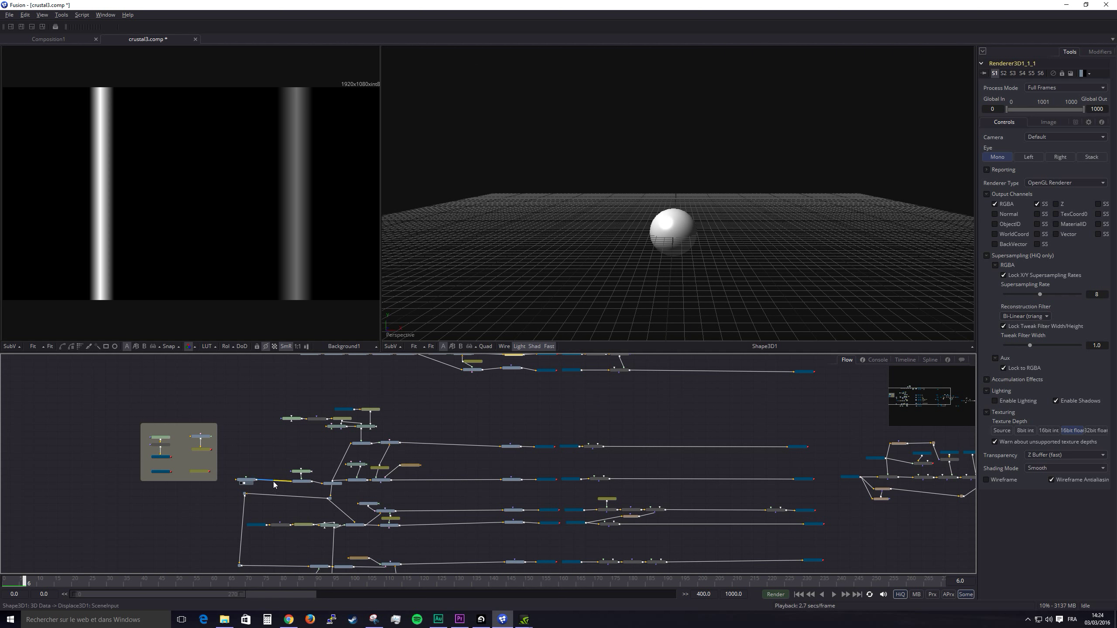
drag(297, 484, 528, 261)
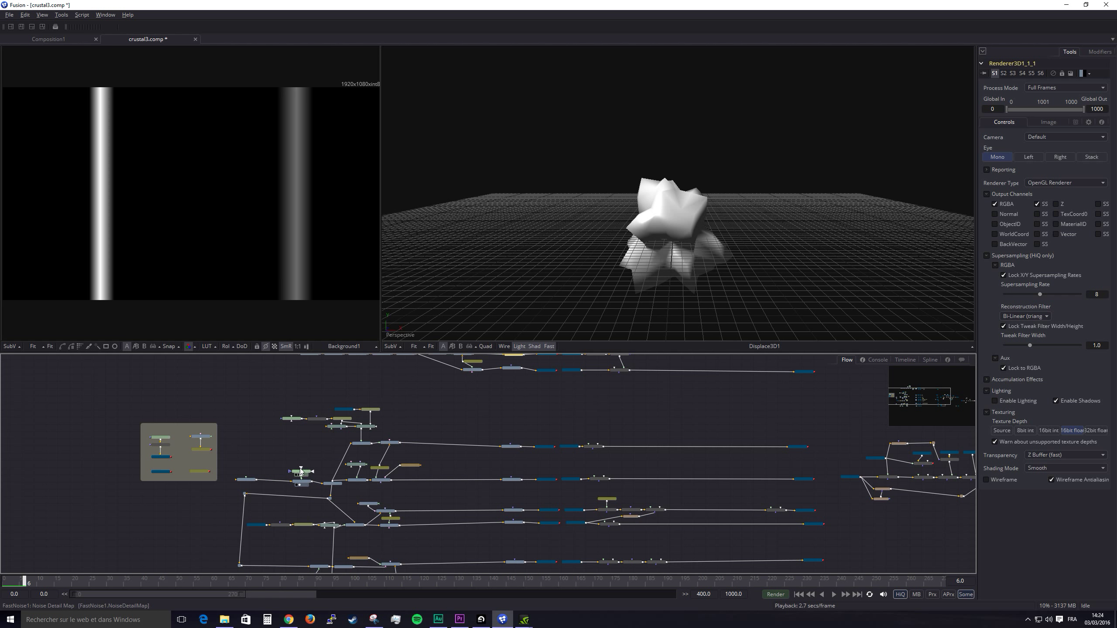
drag(304, 479, 283, 238)
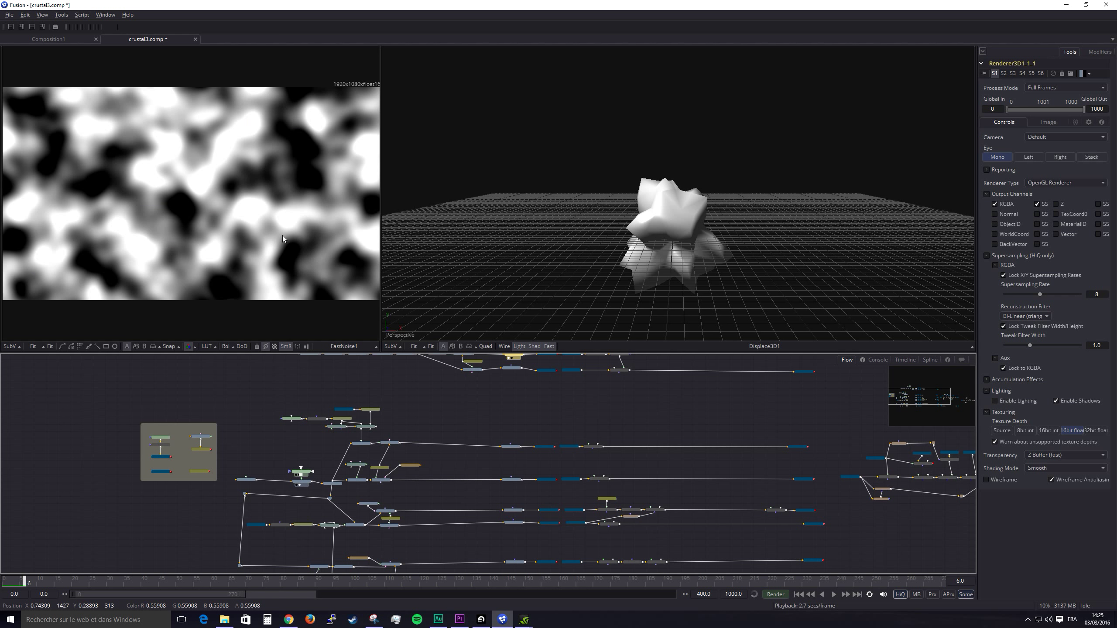
key(1)
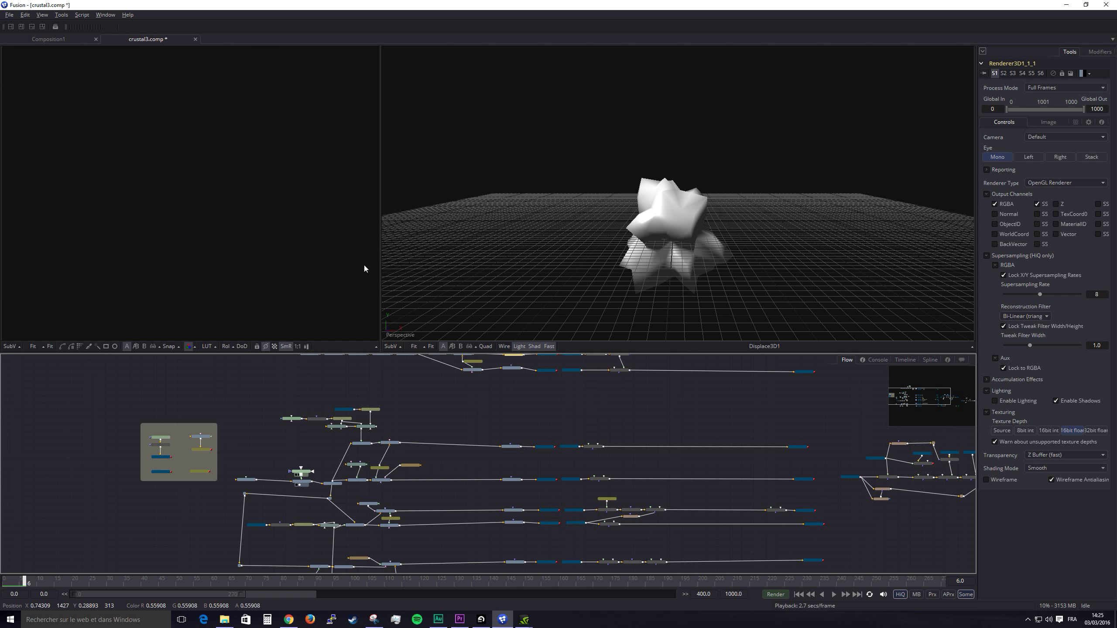
click(331, 484)
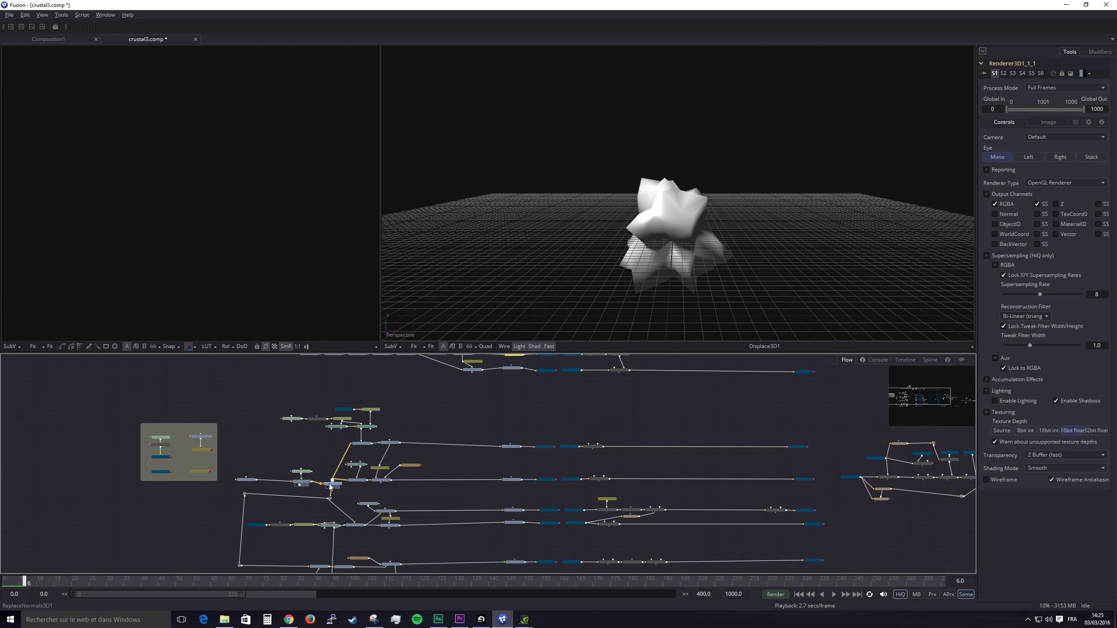
key(2)
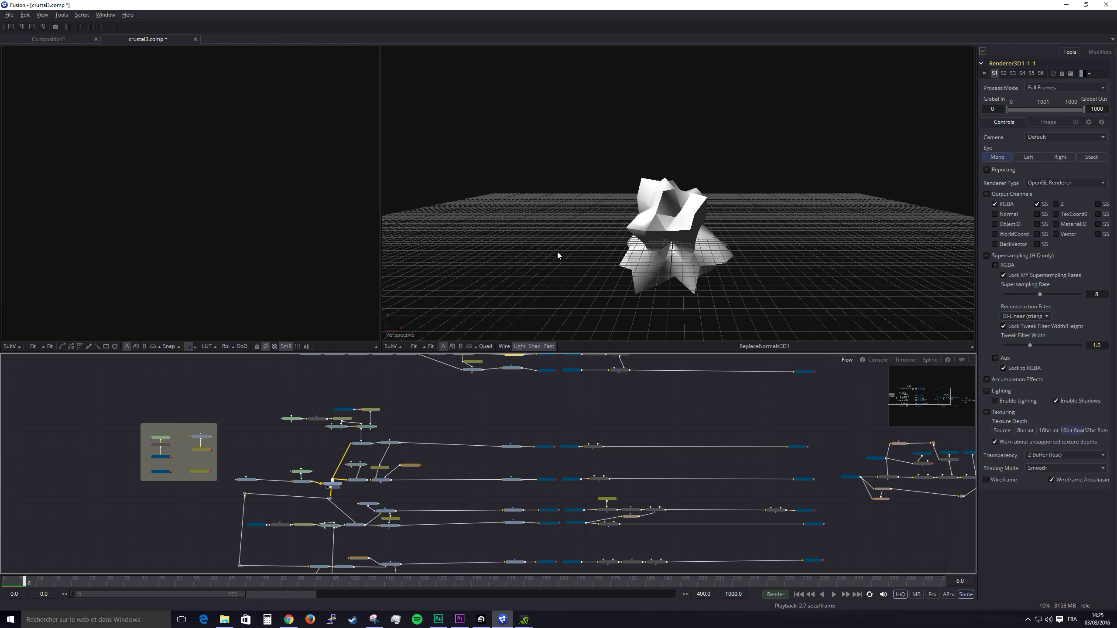
Preview the crystal render outputs REFLECTION02_OUT_1, LIGHT01_OUT_1 and LIGHT02_OUT_1_1 in the large viewer
click(462, 425)
scroll(463, 424, down, 2)
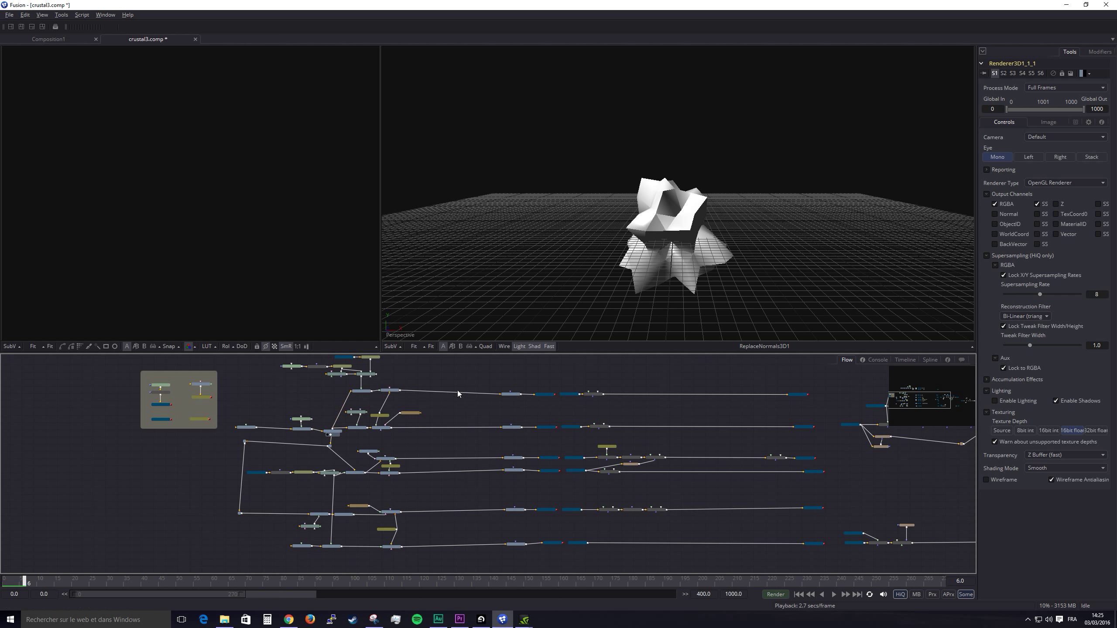
mouse_move(550, 402)
key(2)
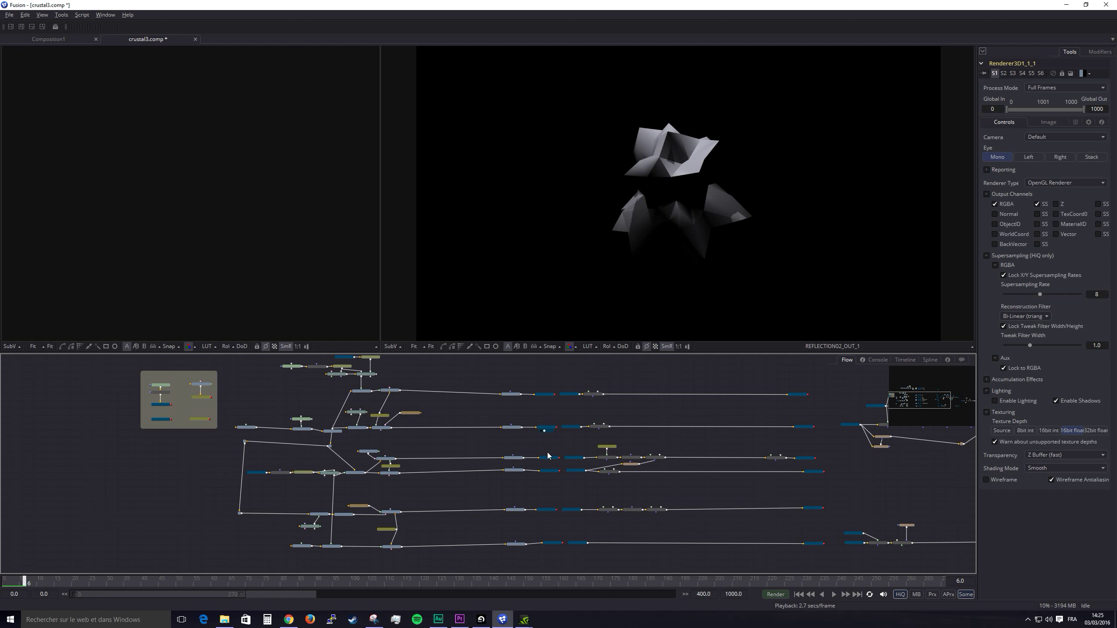
drag(548, 459, 590, 257)
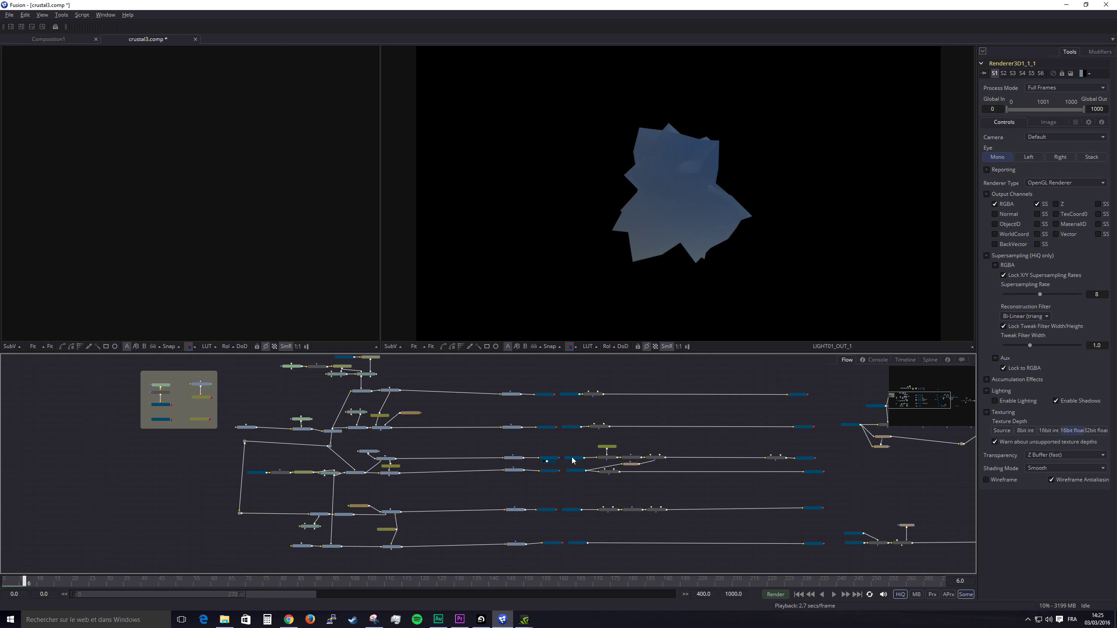
drag(550, 472, 615, 249)
click(616, 372)
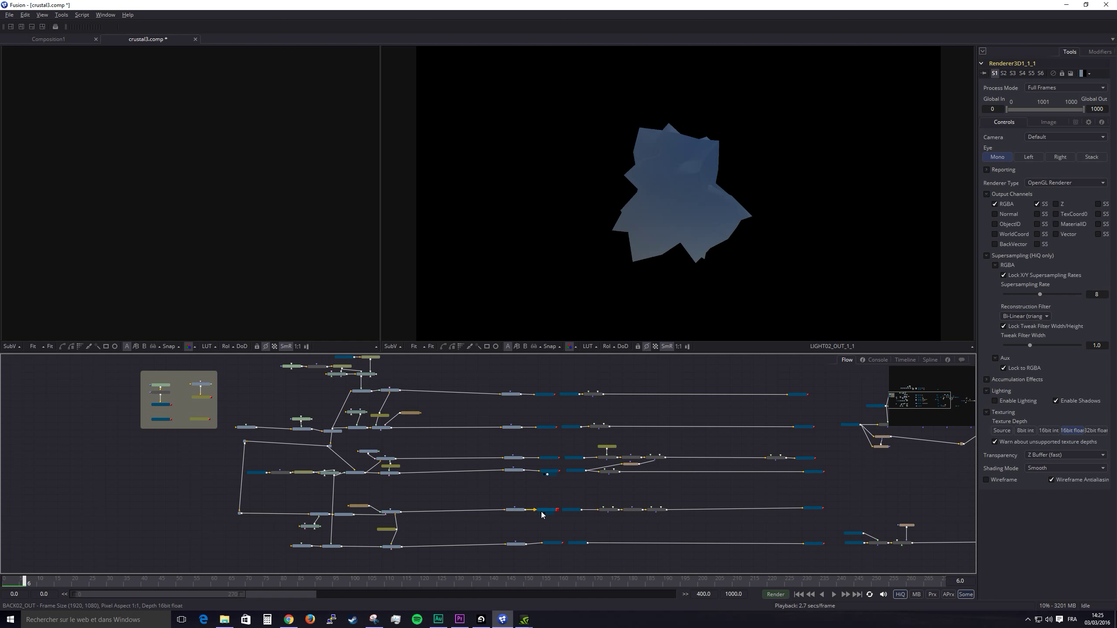
Compare BACK02_OUT with LIGHT01_OUT_1 in the large viewer, and preview the background output BACK01_OUT
drag(542, 515, 616, 239)
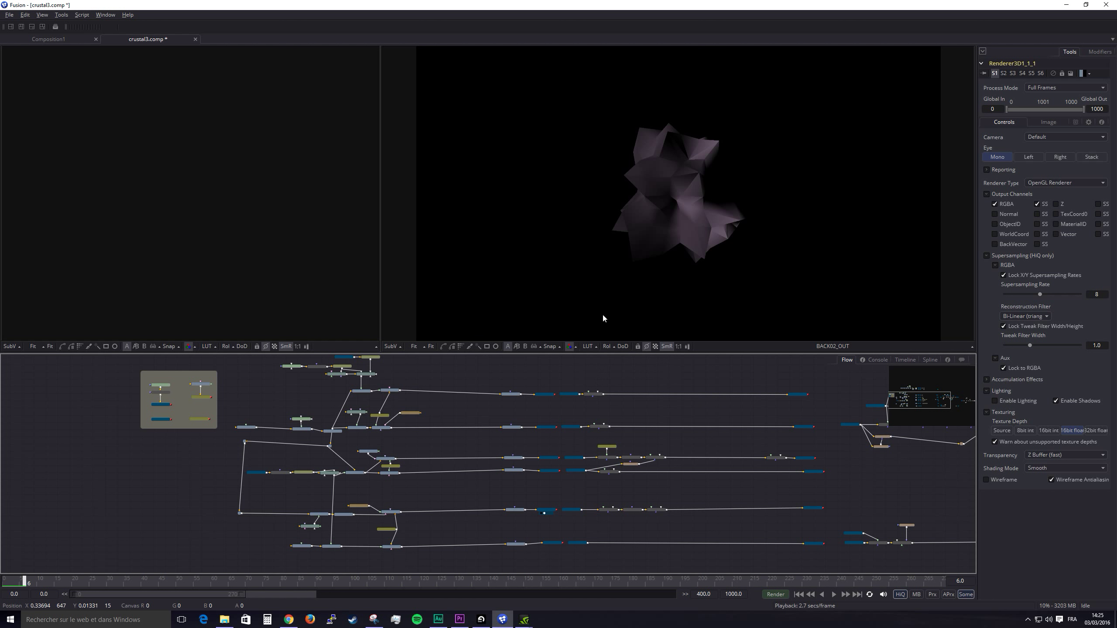
drag(554, 464, 574, 378)
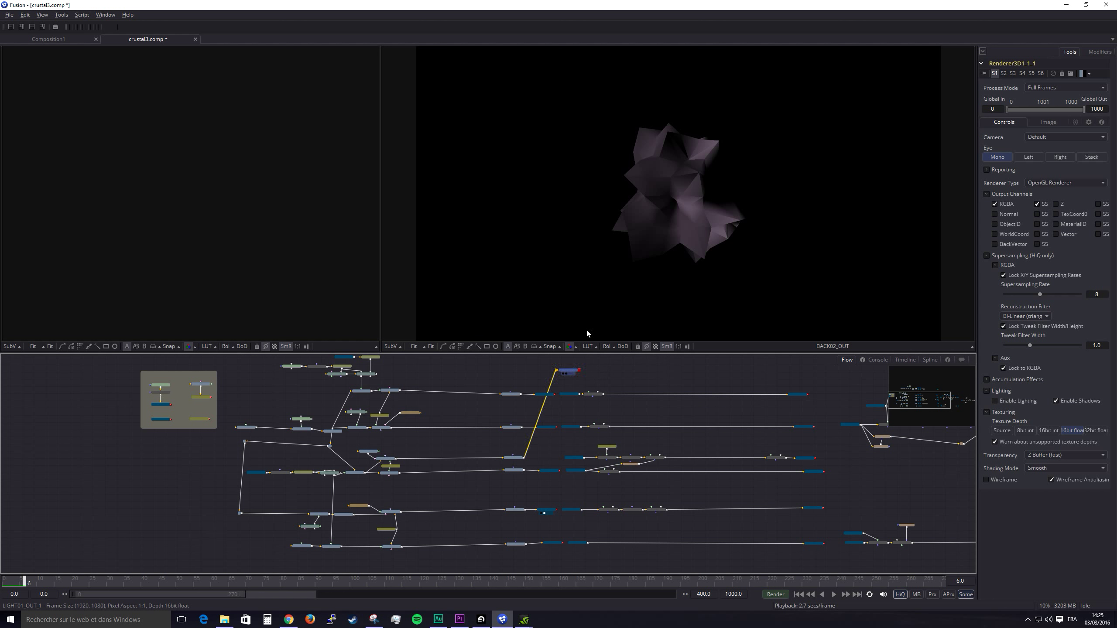
drag(587, 333, 606, 257)
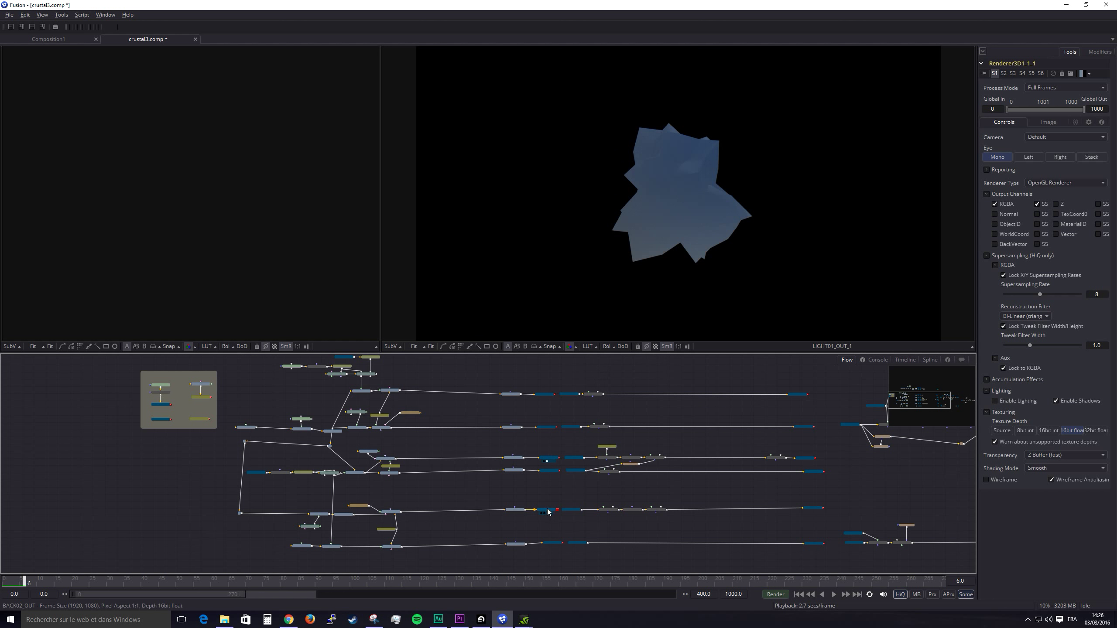
drag(548, 513, 637, 231)
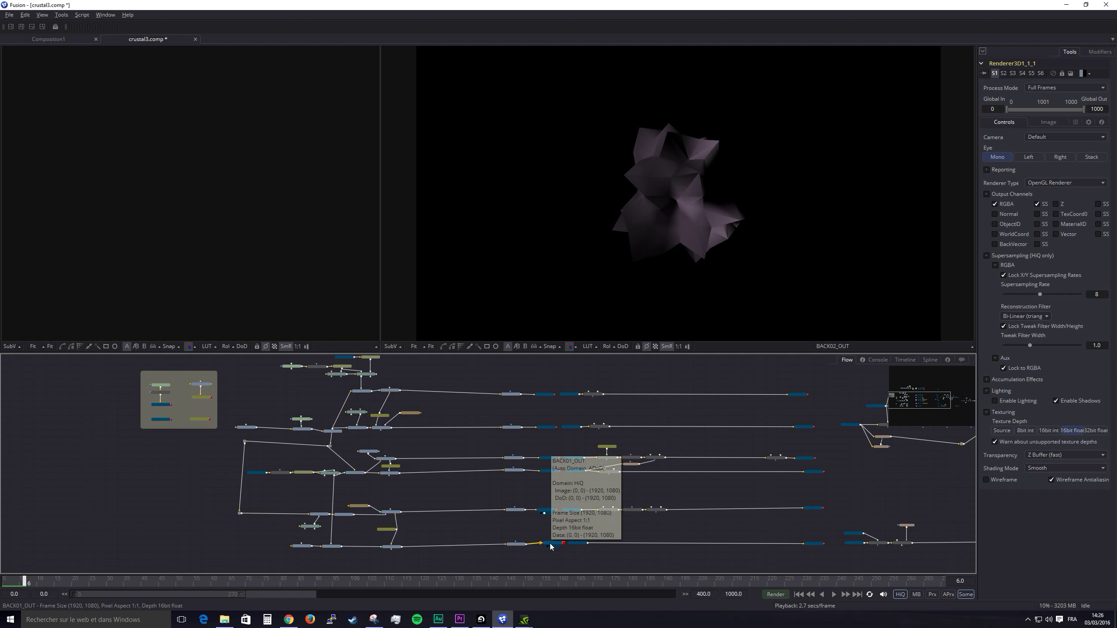
drag(550, 547, 593, 227)
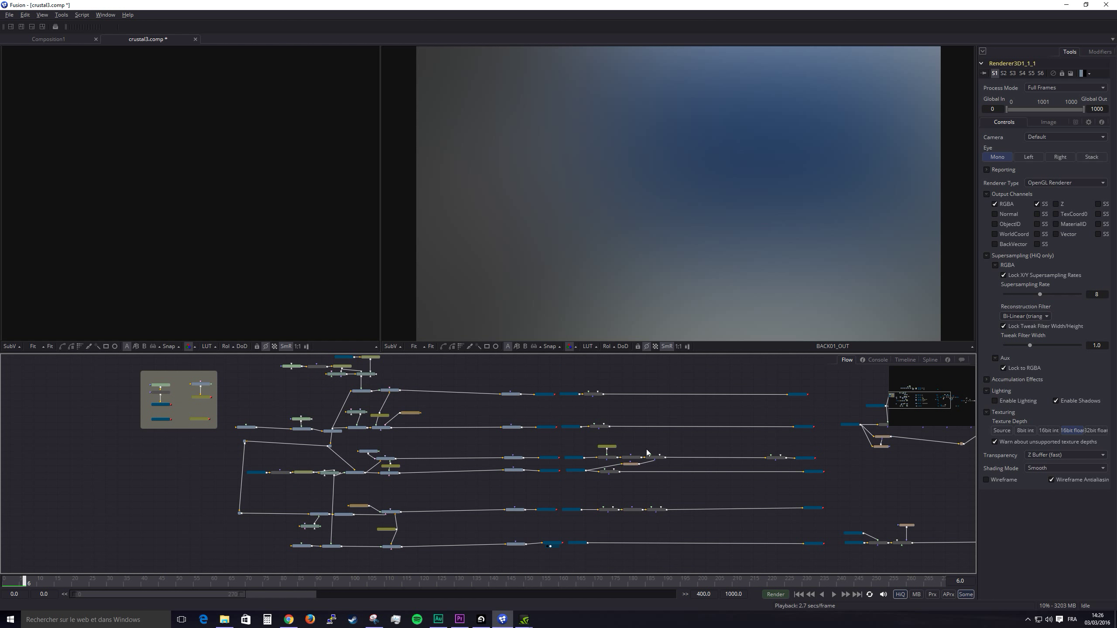
Preview the branch-end nodes LINE_CC and REFLECT_CC in the large viewer
scroll(646, 449, right, 3)
scroll(646, 449, up, 3)
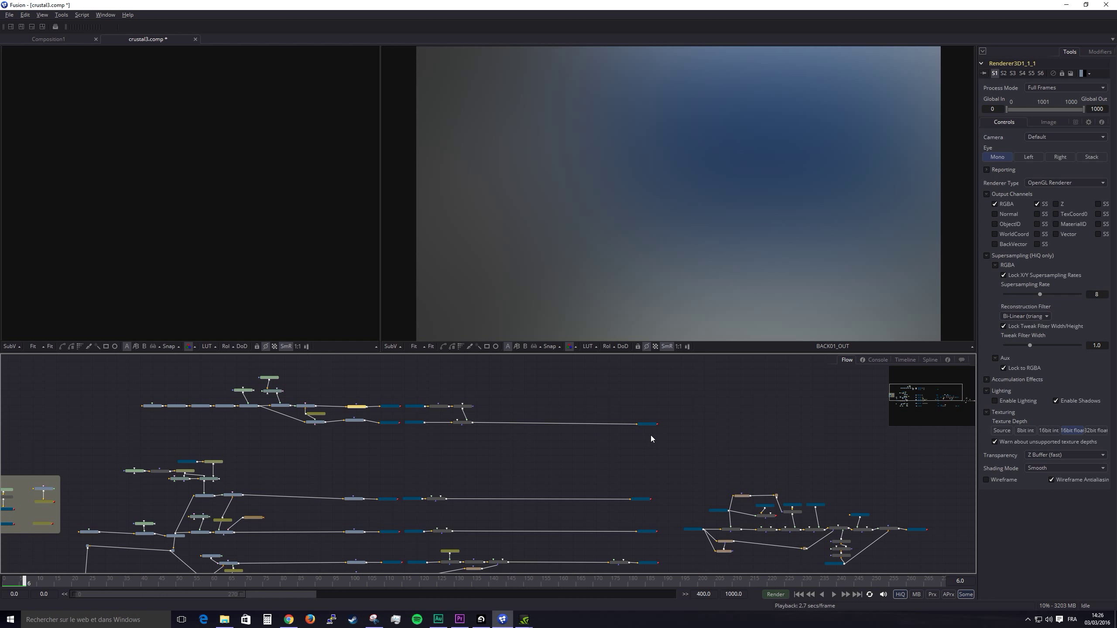
scroll(651, 435, right, 1)
scroll(651, 435, right, 2)
scroll(651, 434, down, 1)
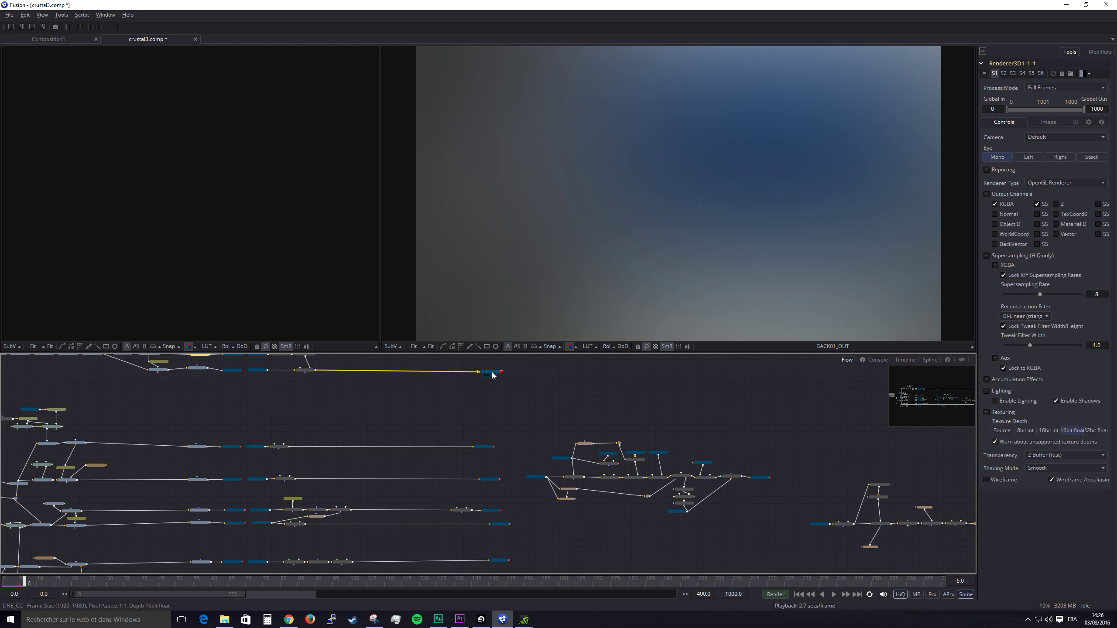
drag(491, 372, 523, 276)
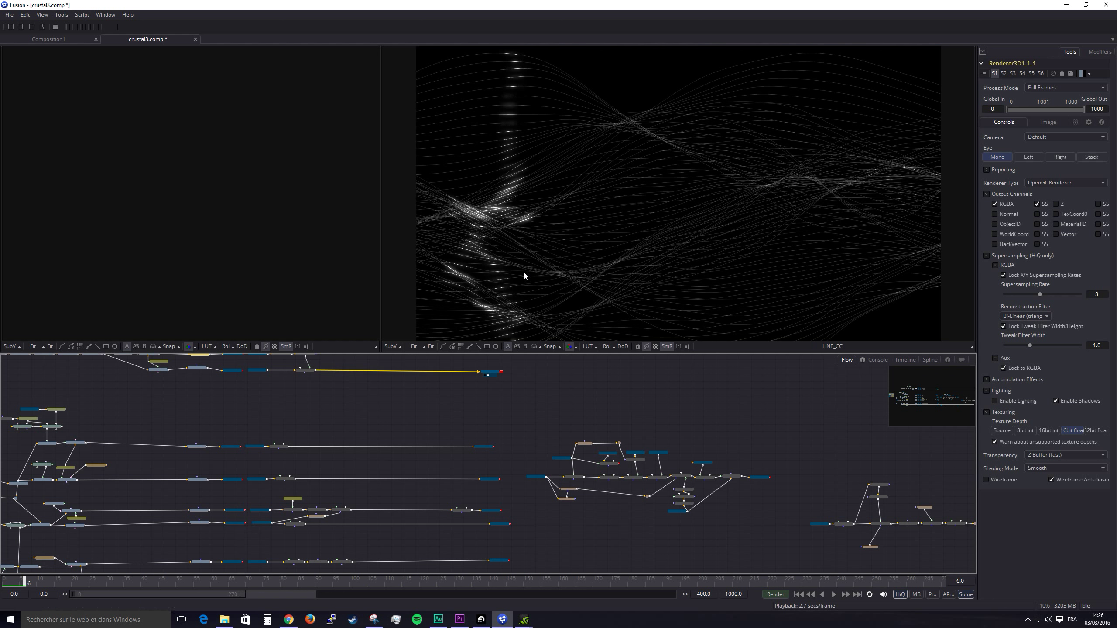
click(483, 449)
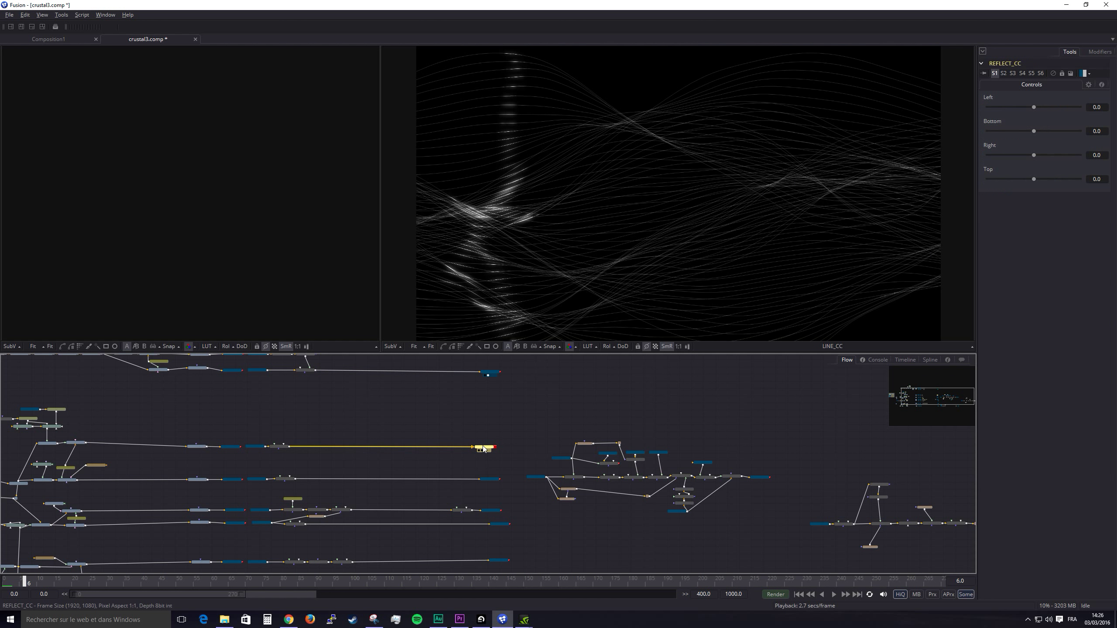
key(2)
Preview the branch-end nodes SHADOW_CC and TECHPASS_CC in the large viewer
click(491, 481)
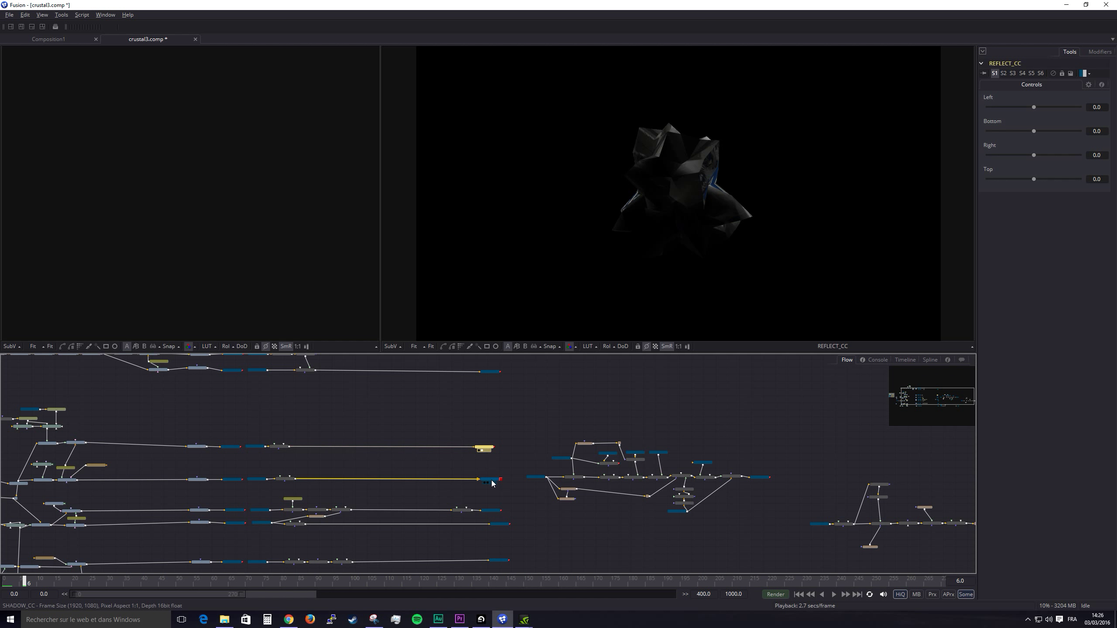
key(2)
click(494, 515)
key(2)
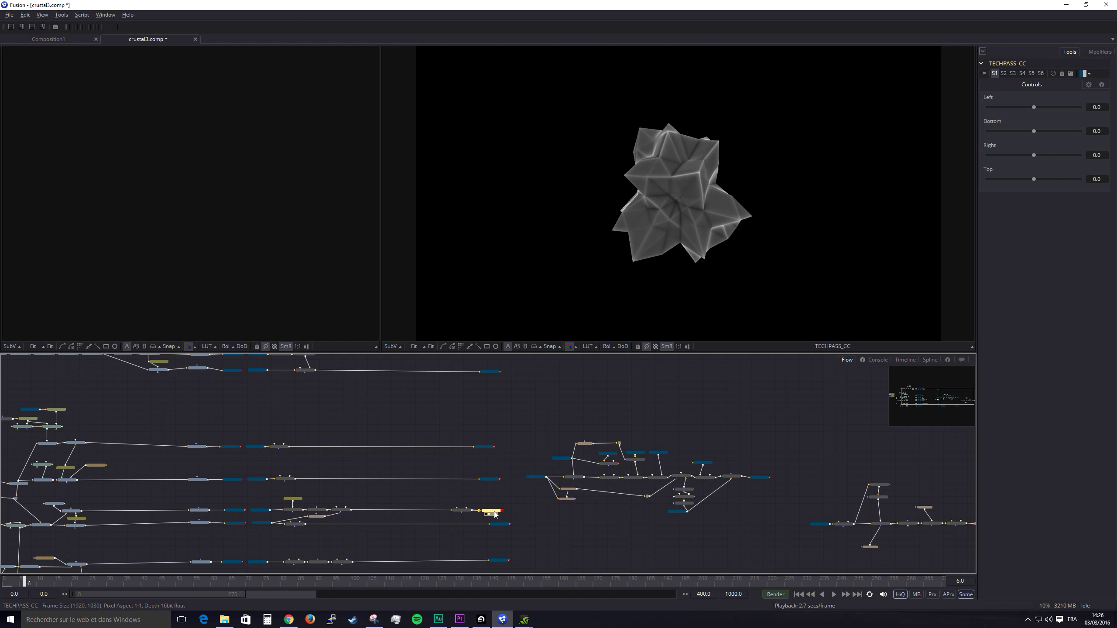
Preview the light inputs IN_LIGHT01_OUT_1 and IN_LIGHT02_OUT_1_1 and their combination in ChannelBooleans3 in the large viewer
scroll(496, 485, down, 2)
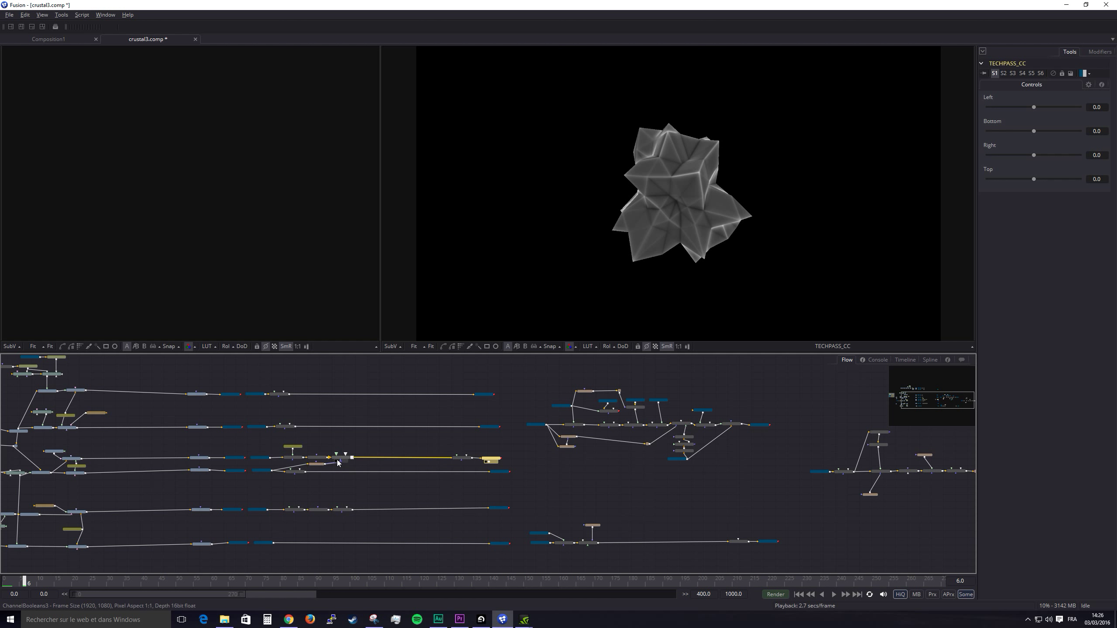
click(258, 461)
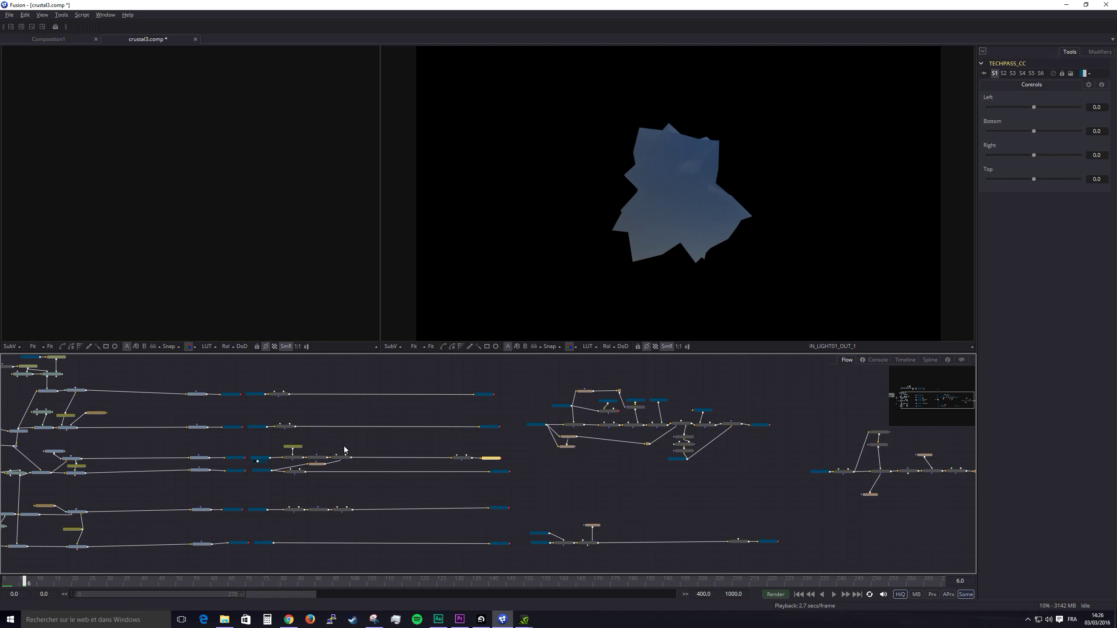
click(259, 473)
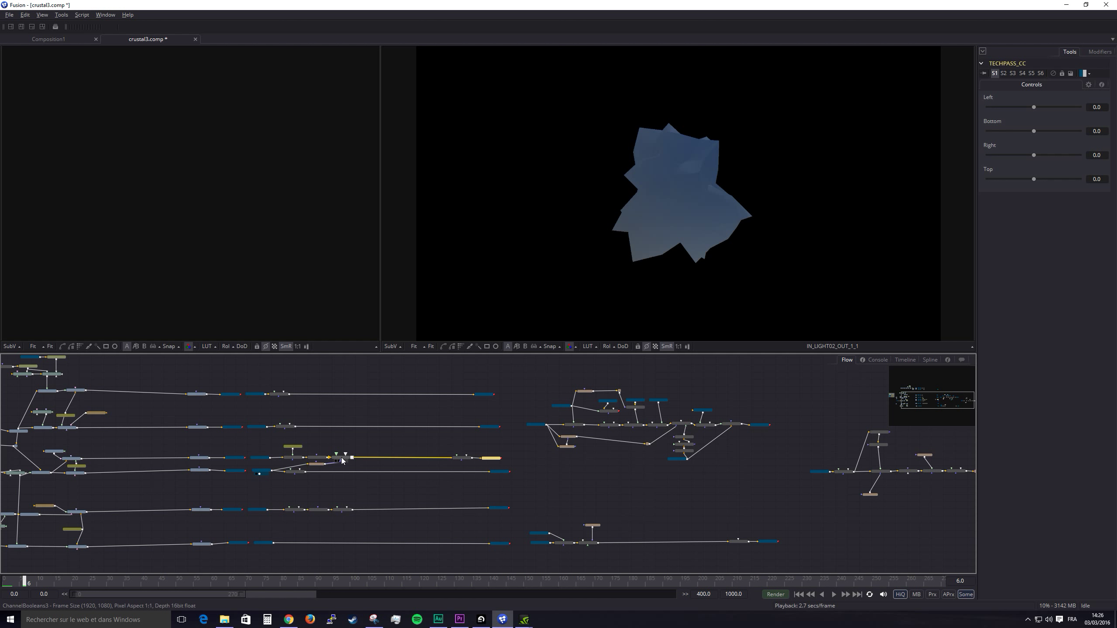
drag(343, 460, 590, 256)
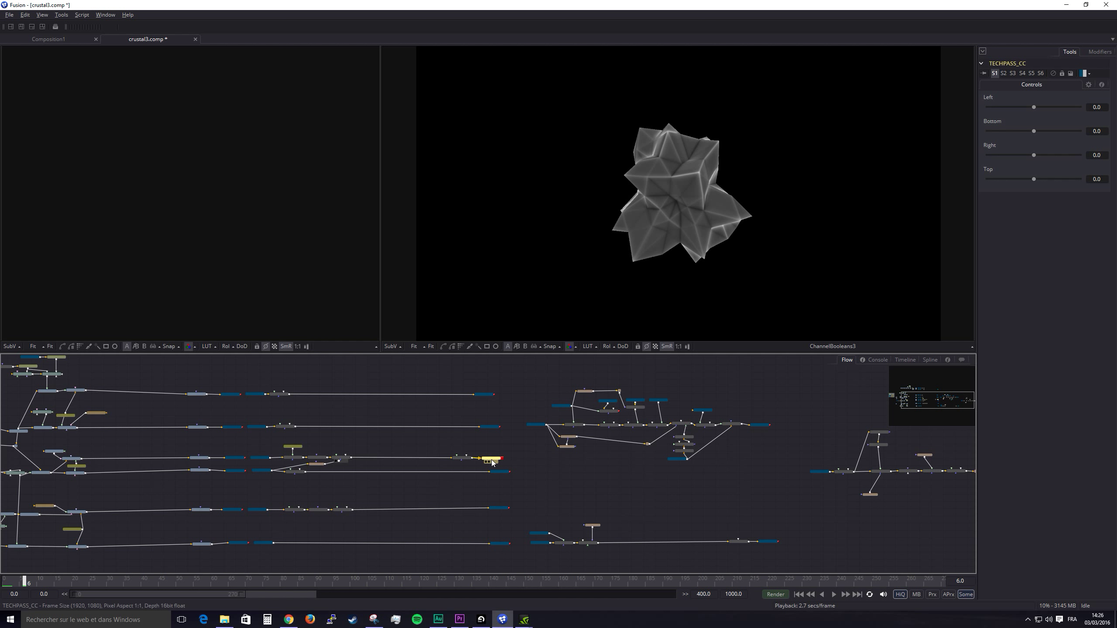
Preview the finished passes TECHPASS_CC, IBL_CC and BACKSCATTER_CC in the large viewer
drag(481, 457, 571, 232)
drag(499, 472, 564, 242)
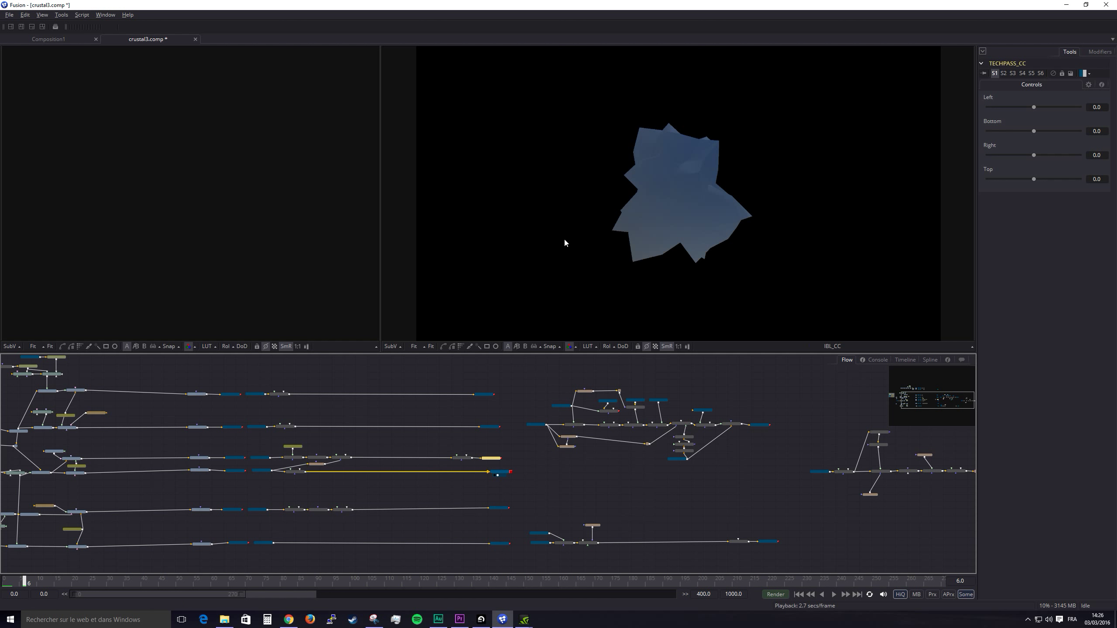
scroll(521, 468, down, 3)
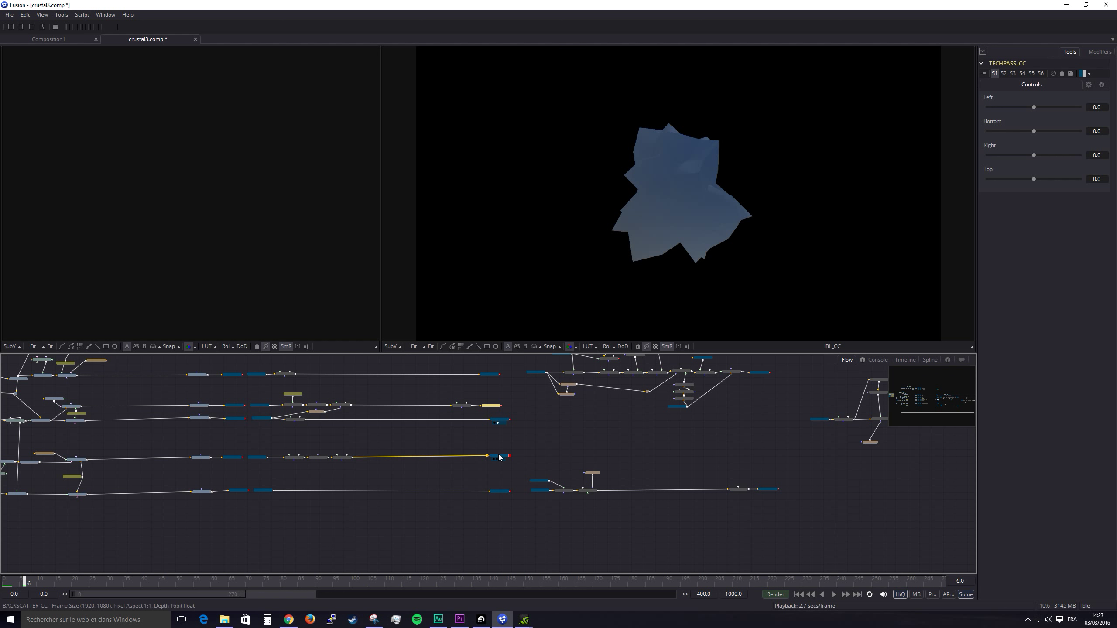
drag(499, 457, 599, 195)
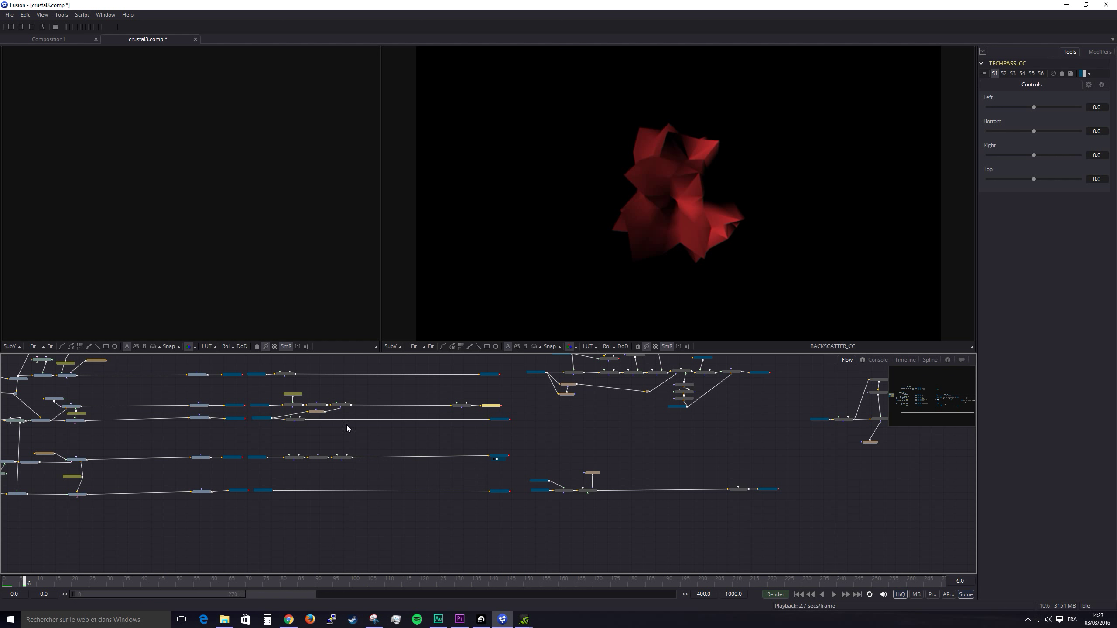
Preview the ChannelBooleans2_1_1 node and the finished passes TECHPASS_CC and IBL_CC in the large viewer
click(295, 420)
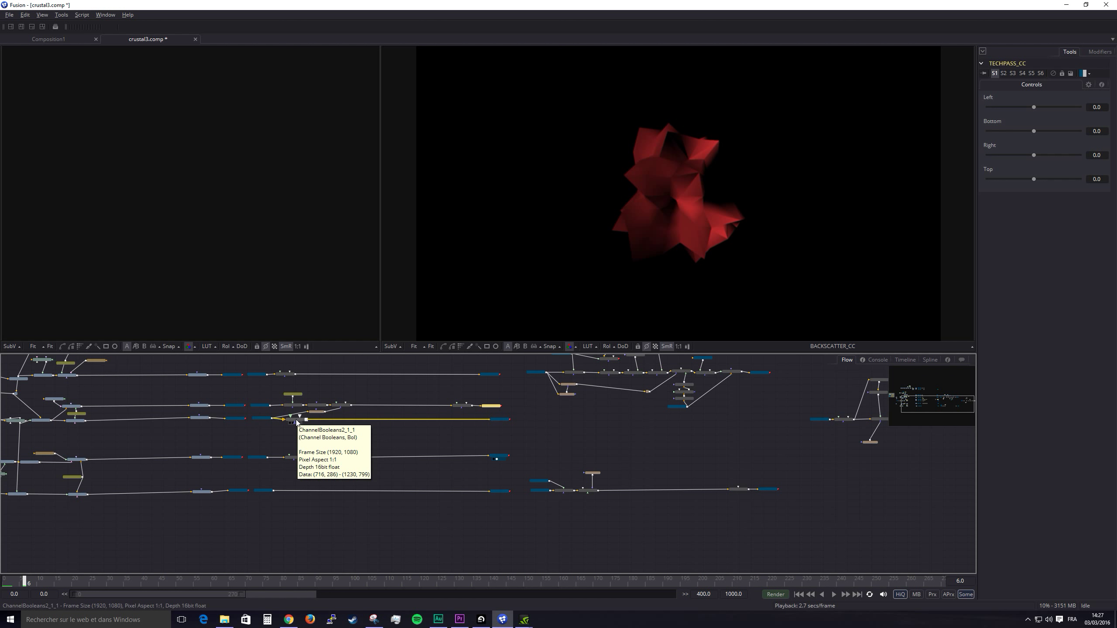
key(2)
click(456, 419)
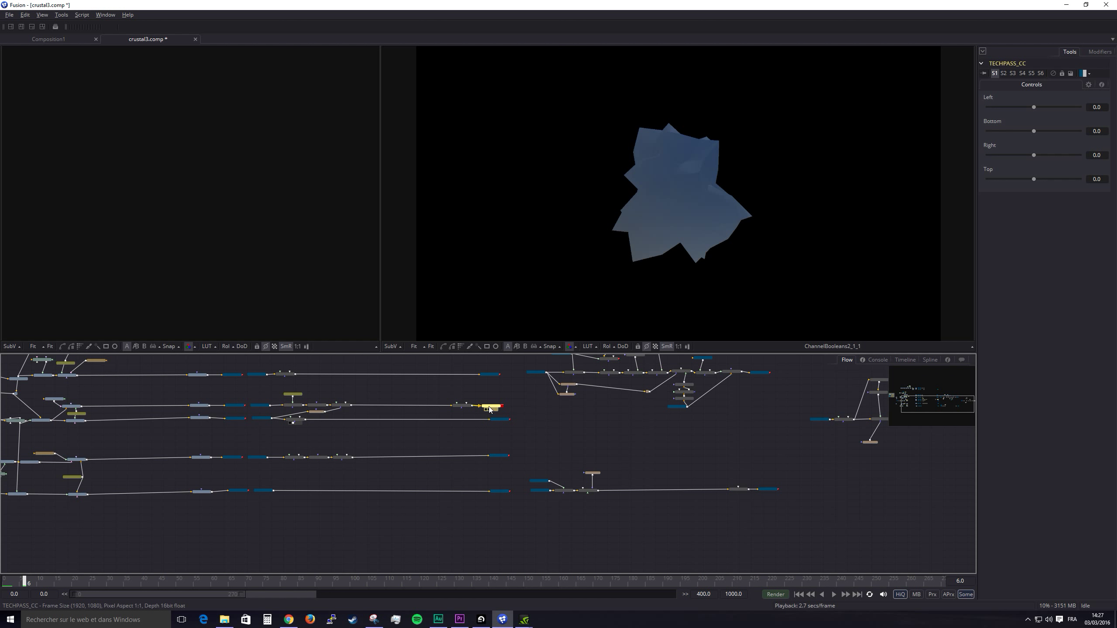
drag(489, 409, 581, 247)
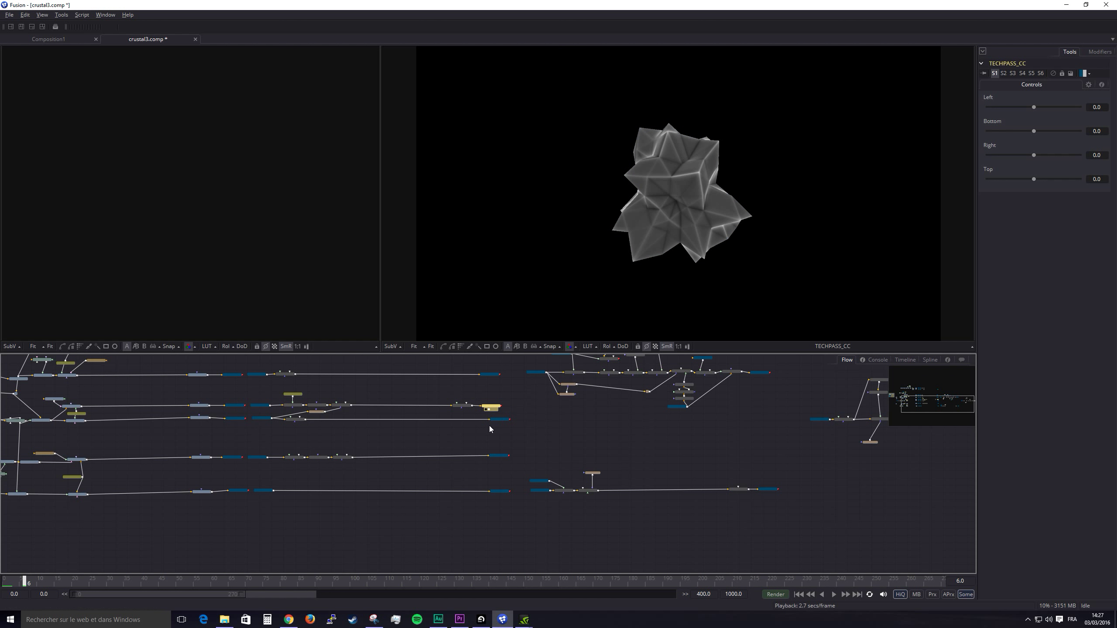
drag(499, 419, 581, 247)
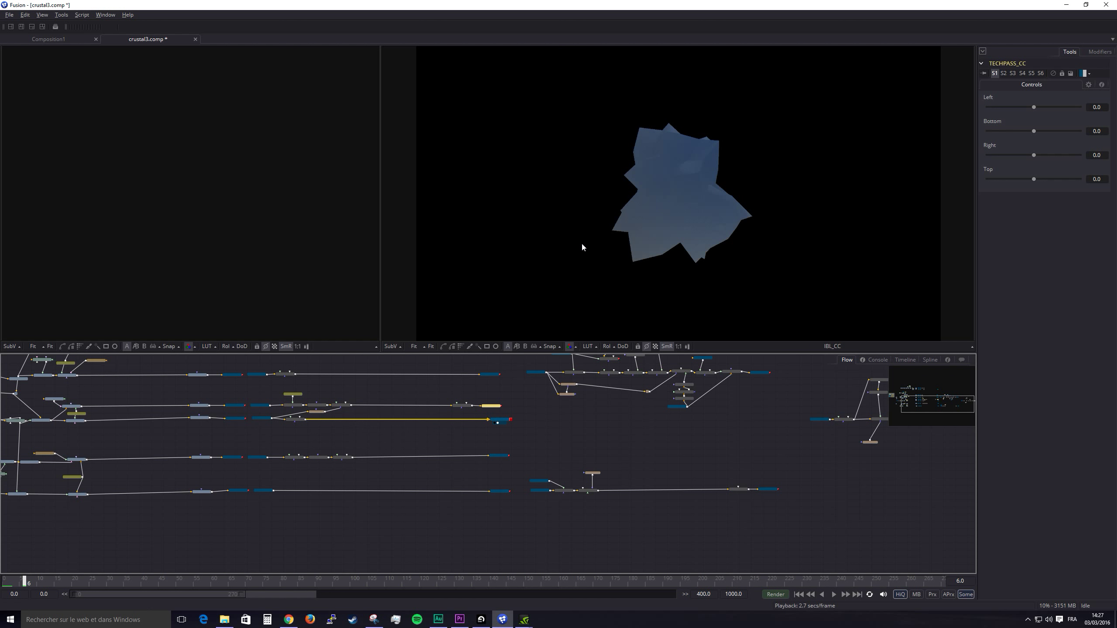
Preview the input IN_BACK02_OUT and the finished passes BACKSCATTER_CC and BACK_CC in the large viewer
click(385, 439)
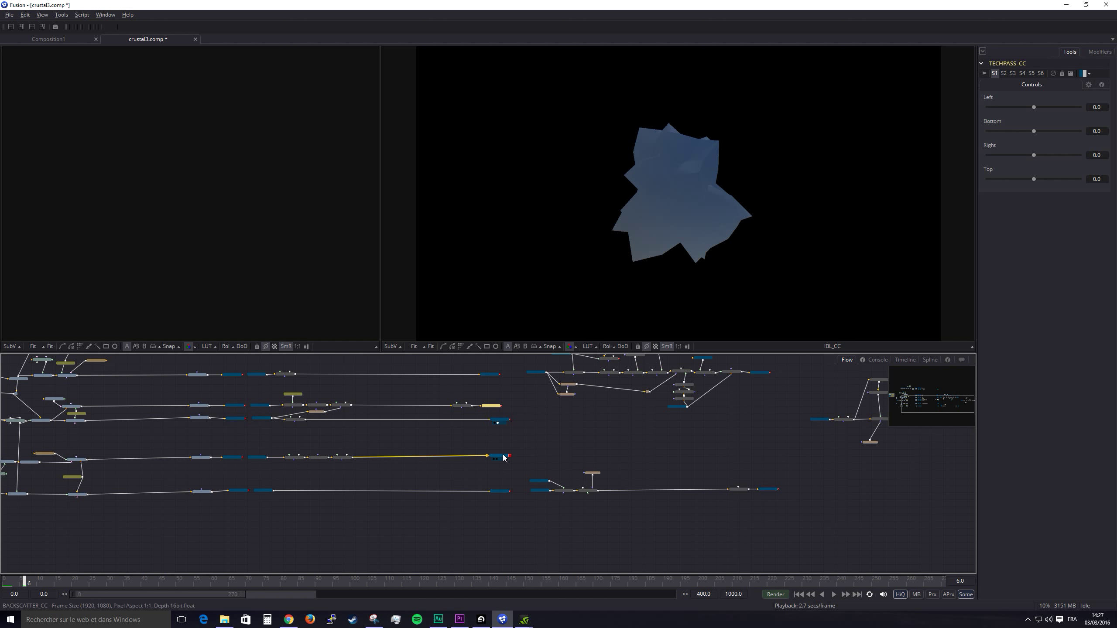
click(256, 460)
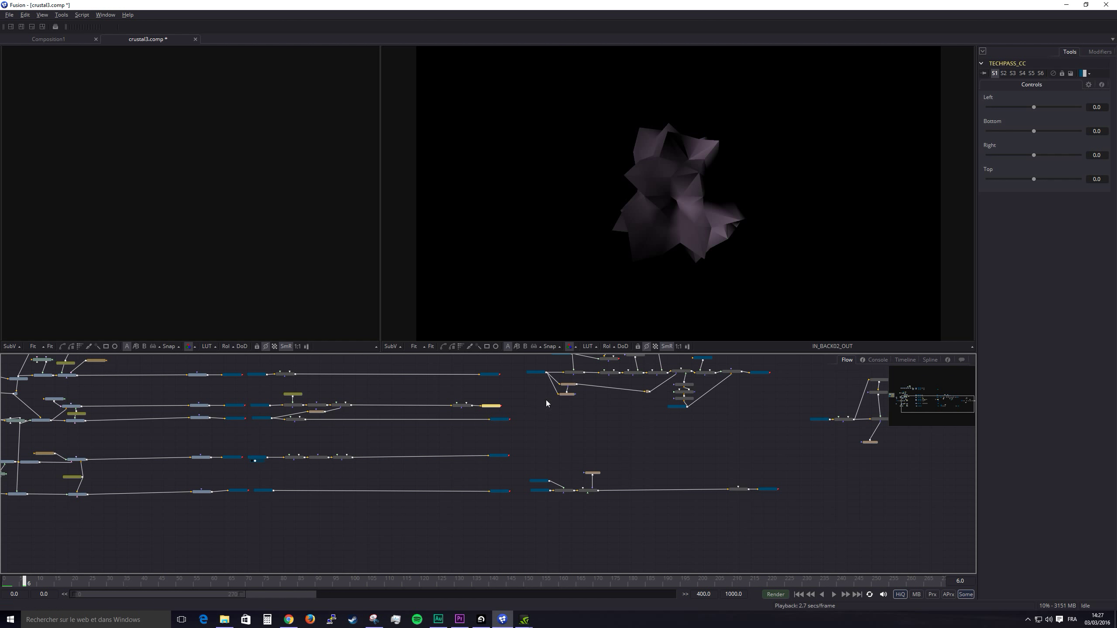
click(496, 459)
click(498, 495)
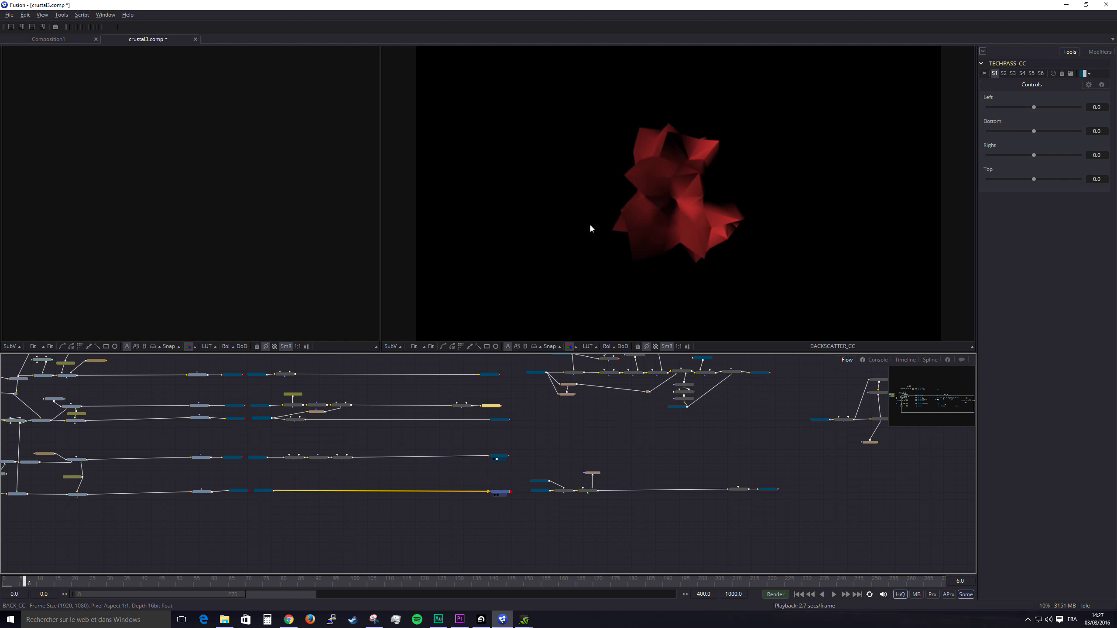
Preview the background inputs IN_LINE02_OUT_1_1 and IN_BACK01_OUT_1 and their combination in Merge3 in the large viewer
click(537, 484)
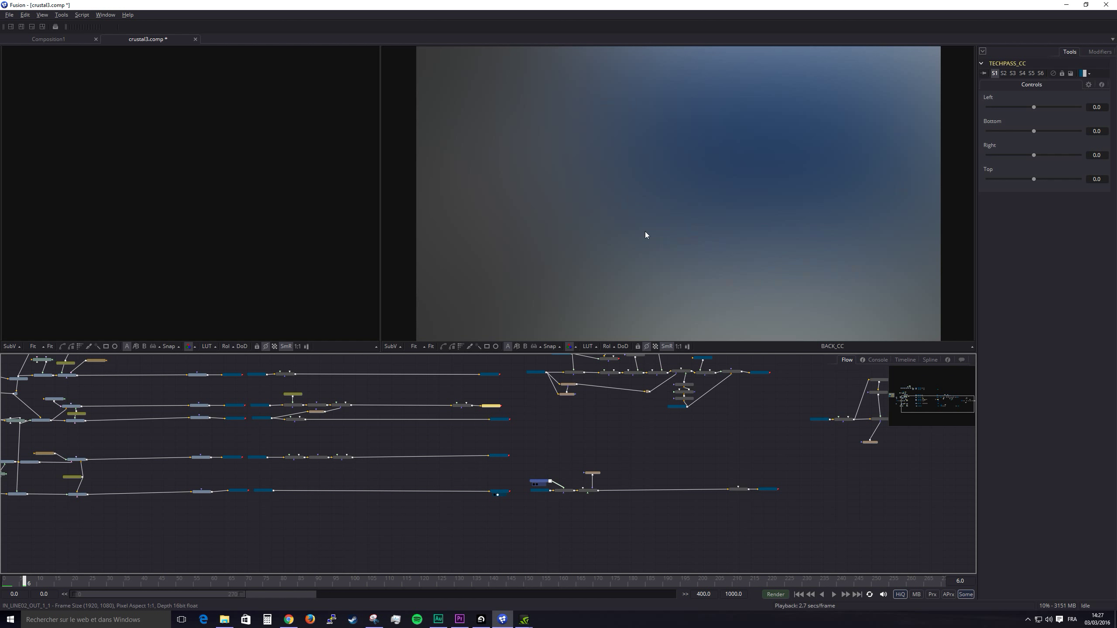
click(537, 494)
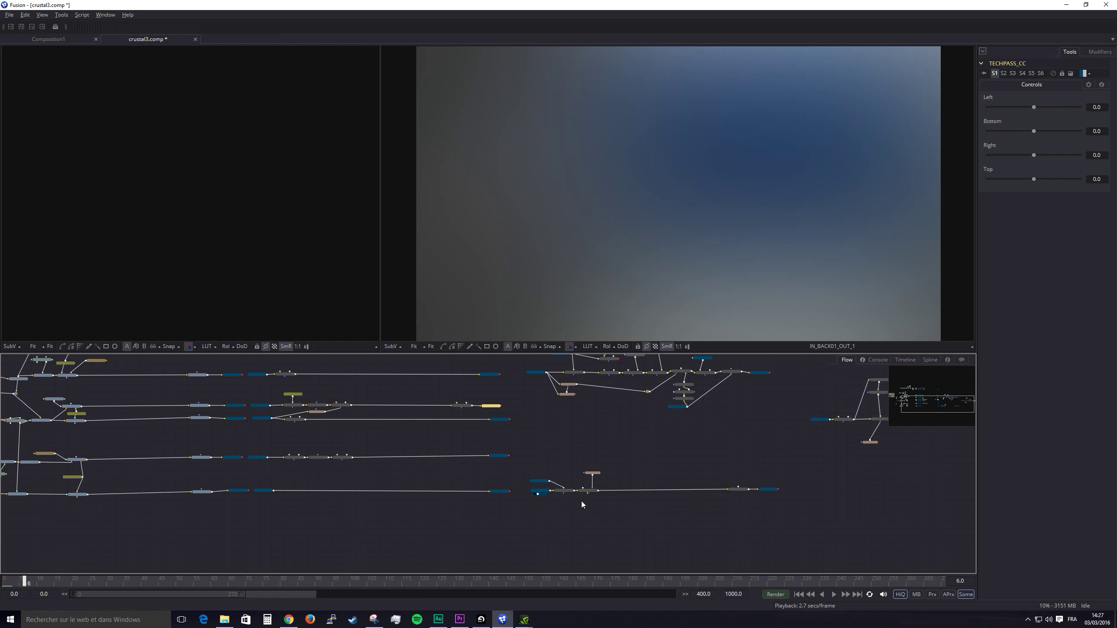
drag(684, 247, 685, 248)
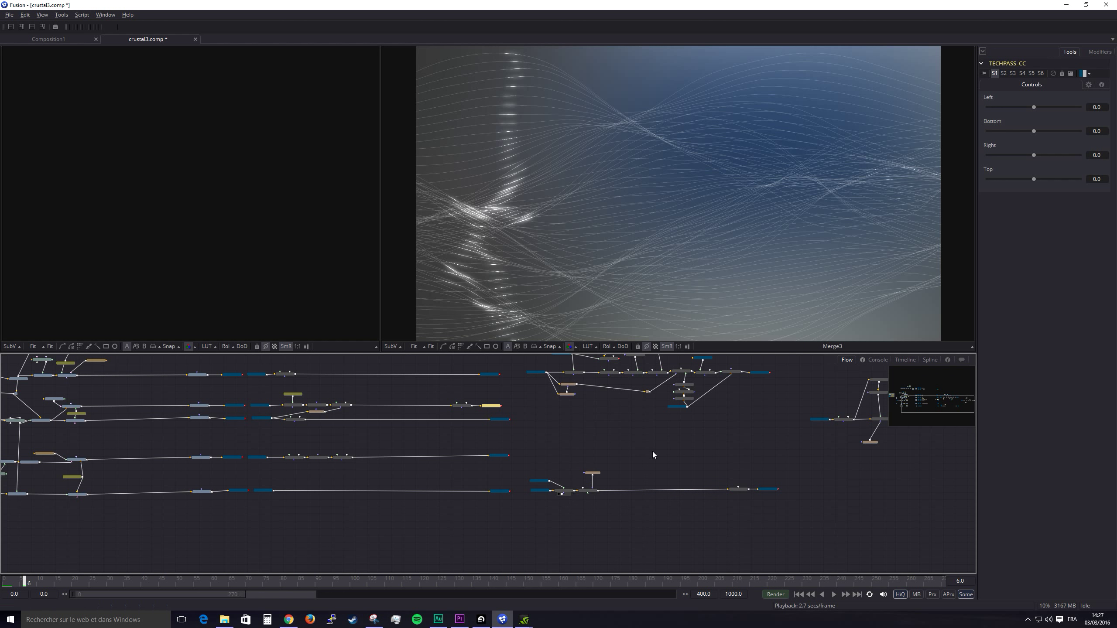
Preview the background branch's color correction in ColorCorrector2 and its defocused result in OriginalScale in the large viewer
click(584, 490)
drag(585, 490, 673, 220)
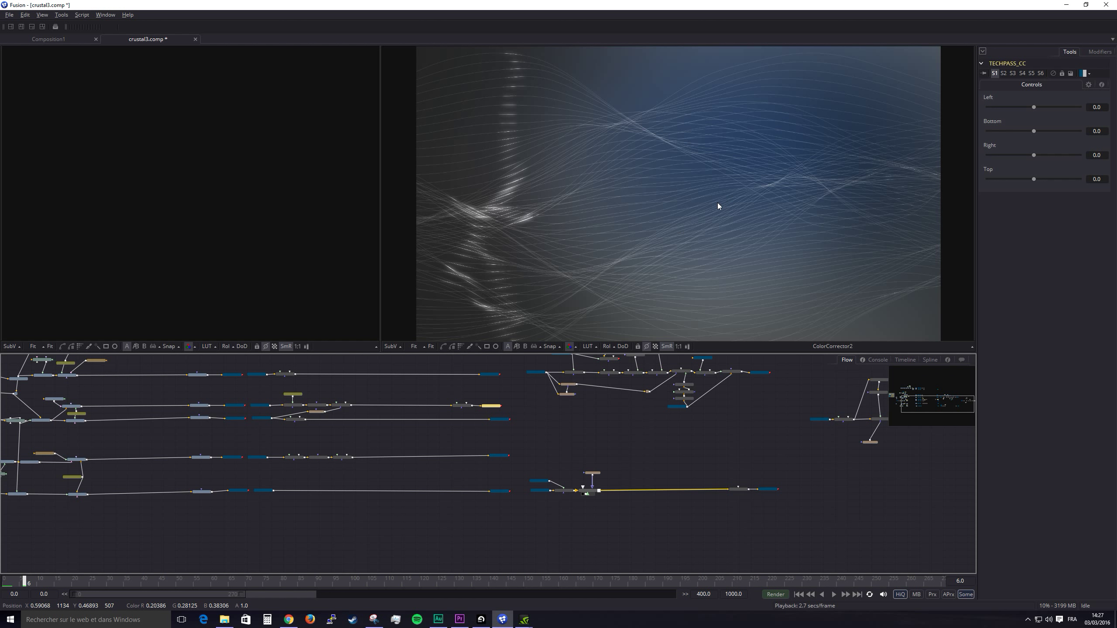
click(763, 473)
click(738, 491)
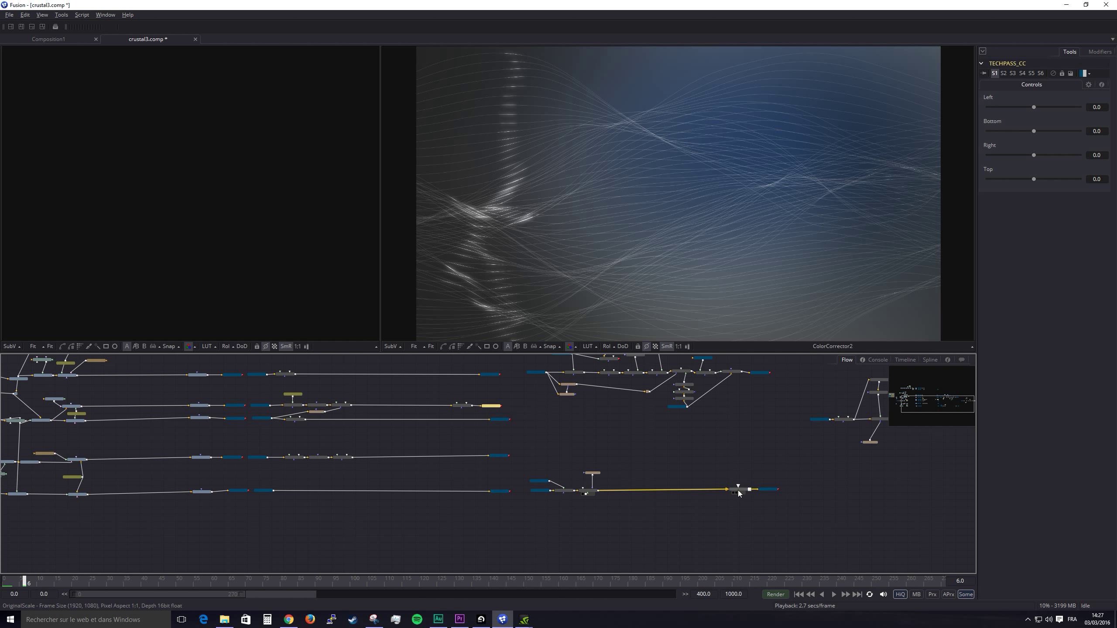
drag(738, 492, 750, 225)
click(794, 473)
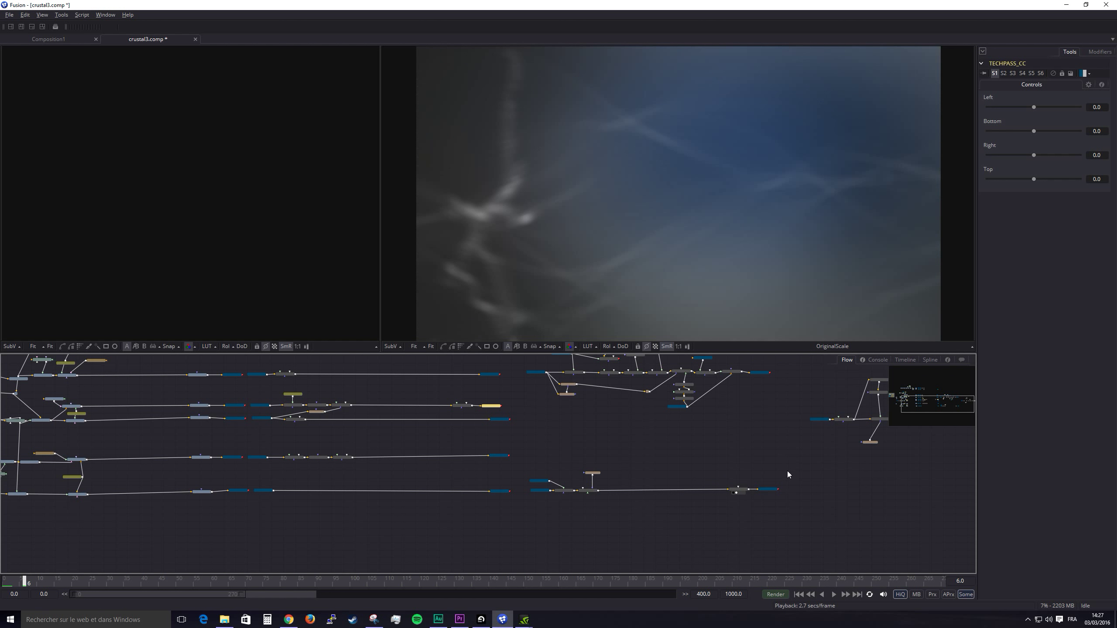
click(765, 491)
Preview the crystal branch's starting input IN_ibl and its first combination in Merge1 in the large viewer
scroll(765, 491, up, 3)
click(539, 478)
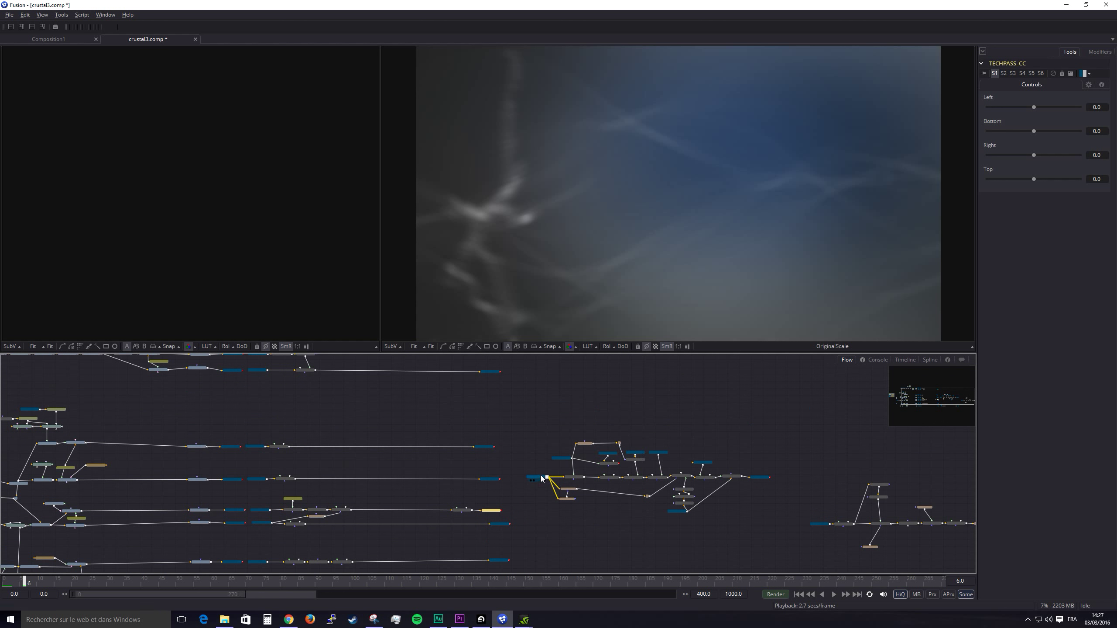
drag(540, 480, 663, 251)
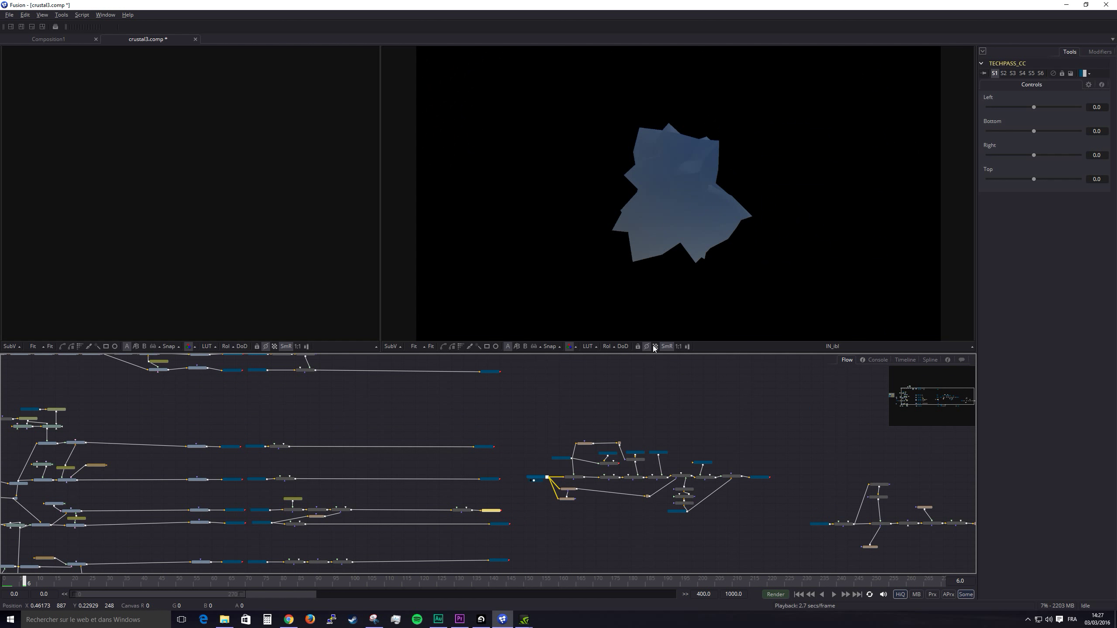
scroll(660, 453, down, 2)
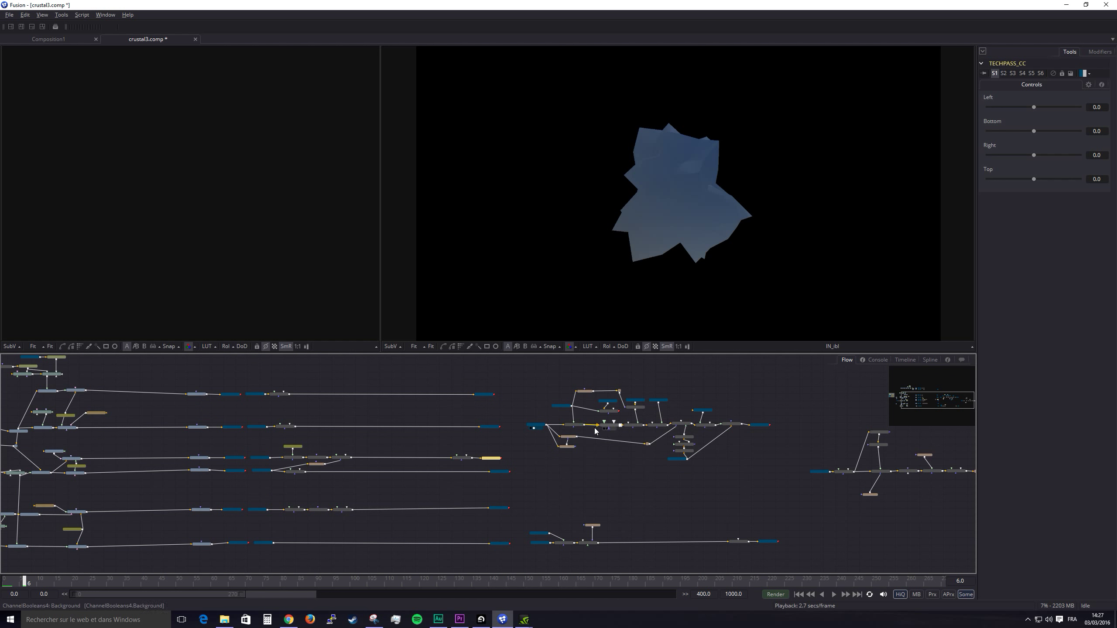
click(567, 439)
click(576, 425)
drag(578, 424, 648, 267)
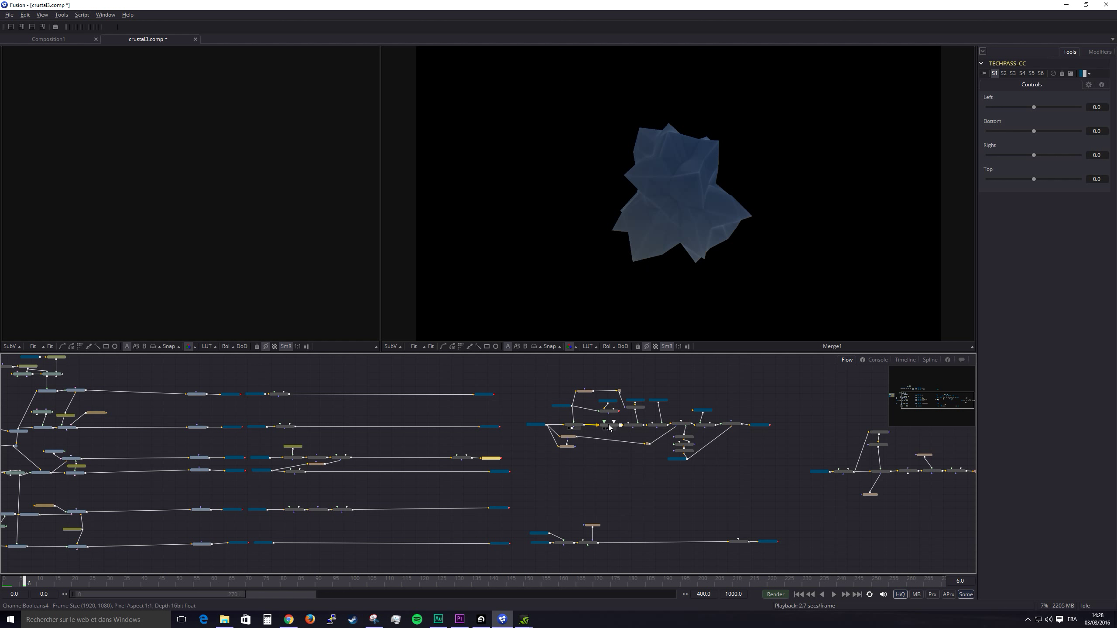
Preview the successive pass combinations ChannelBooleans4, ChannelBooleans4_1 and ChannelBooleans4_2 in the large viewer
drag(609, 428, 657, 268)
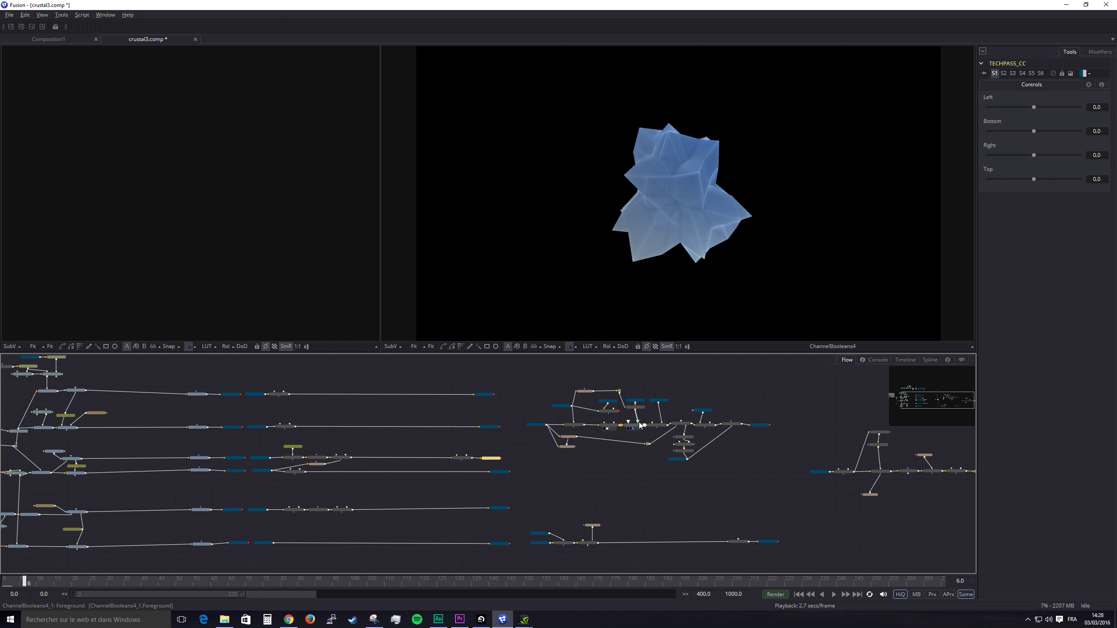
drag(635, 425, 683, 248)
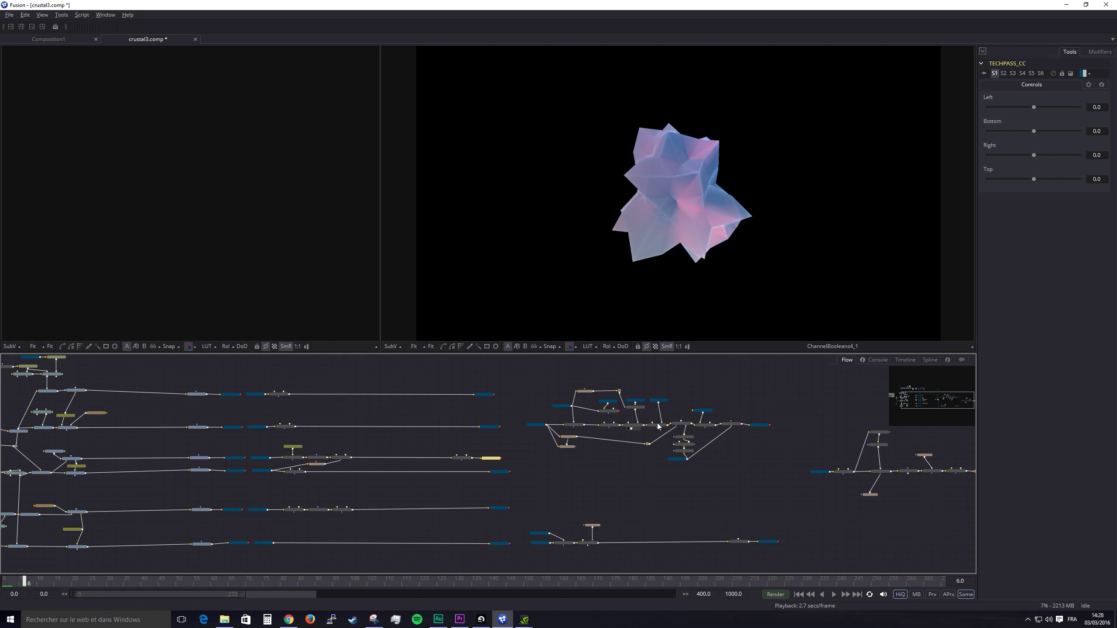
drag(658, 426, 696, 248)
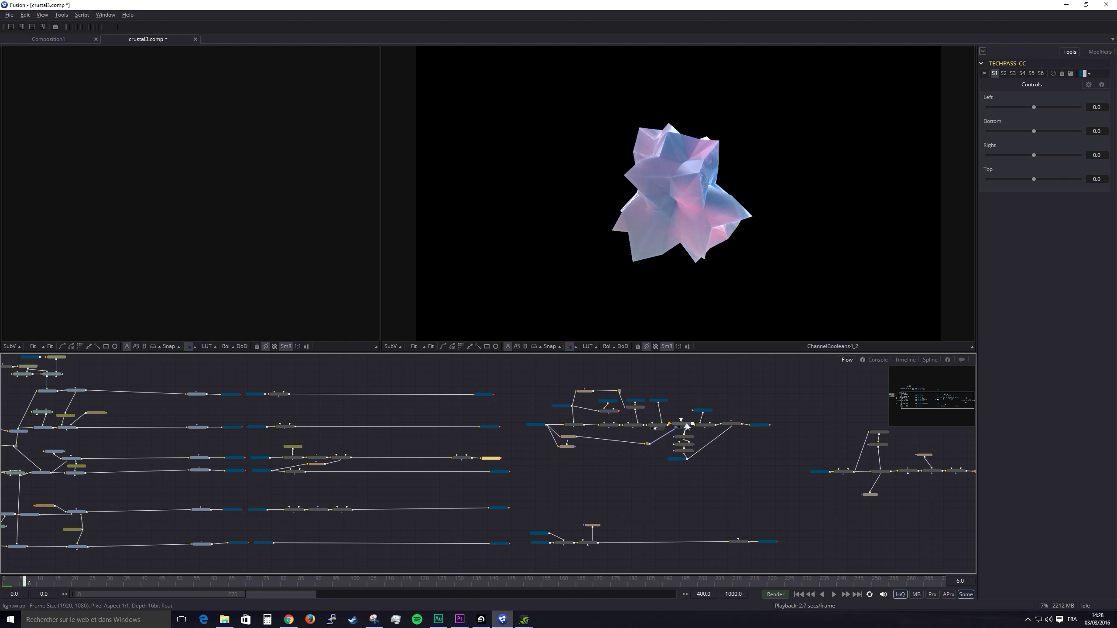
Preview the lightwrap, Instance_IBL_CC and multiply nodes in the large viewer, comparing lightwrap with multiply
drag(686, 423, 722, 205)
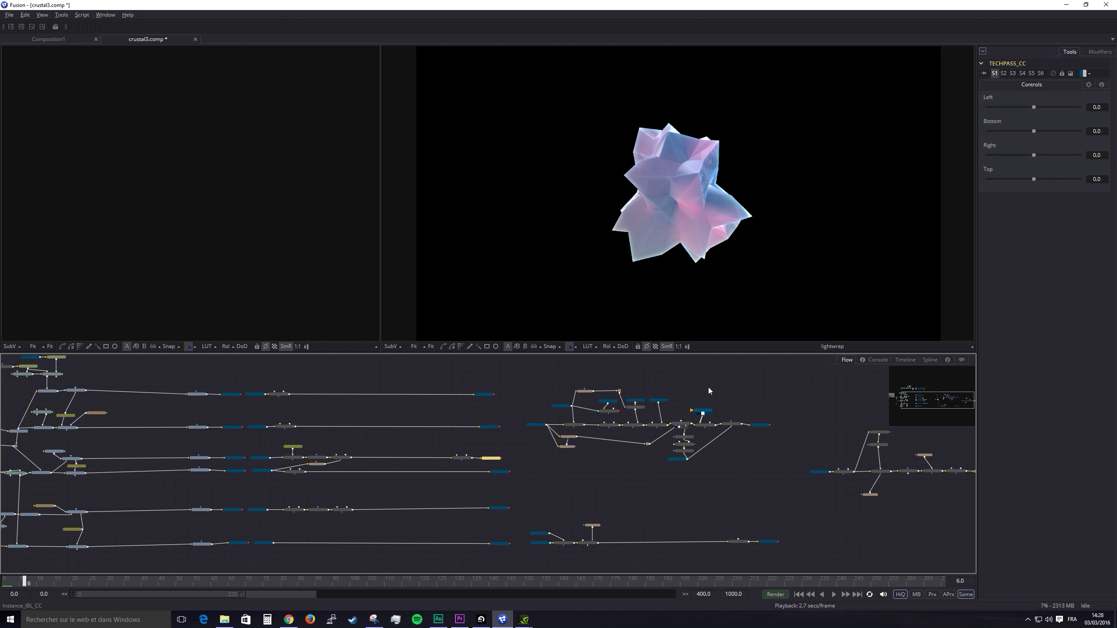
key(2)
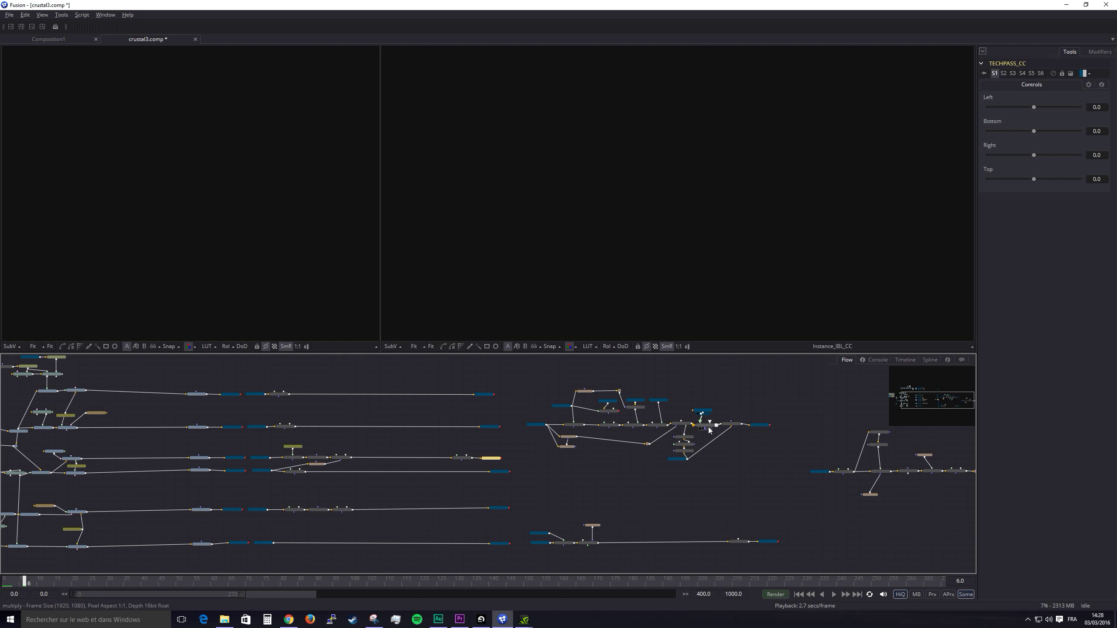
drag(711, 424, 715, 247)
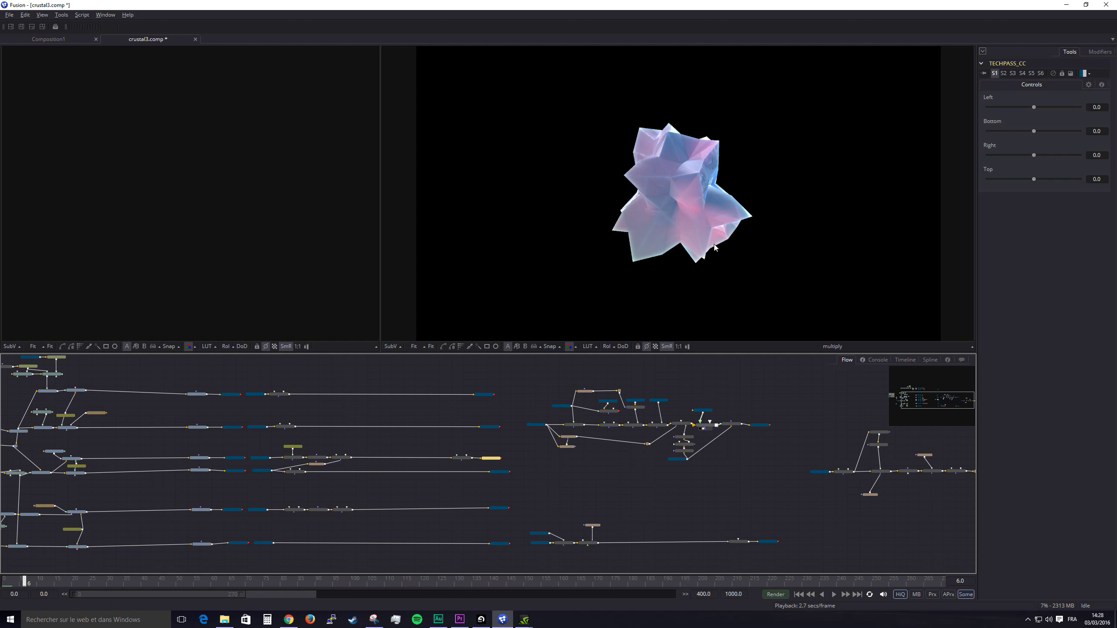
drag(683, 423, 733, 323)
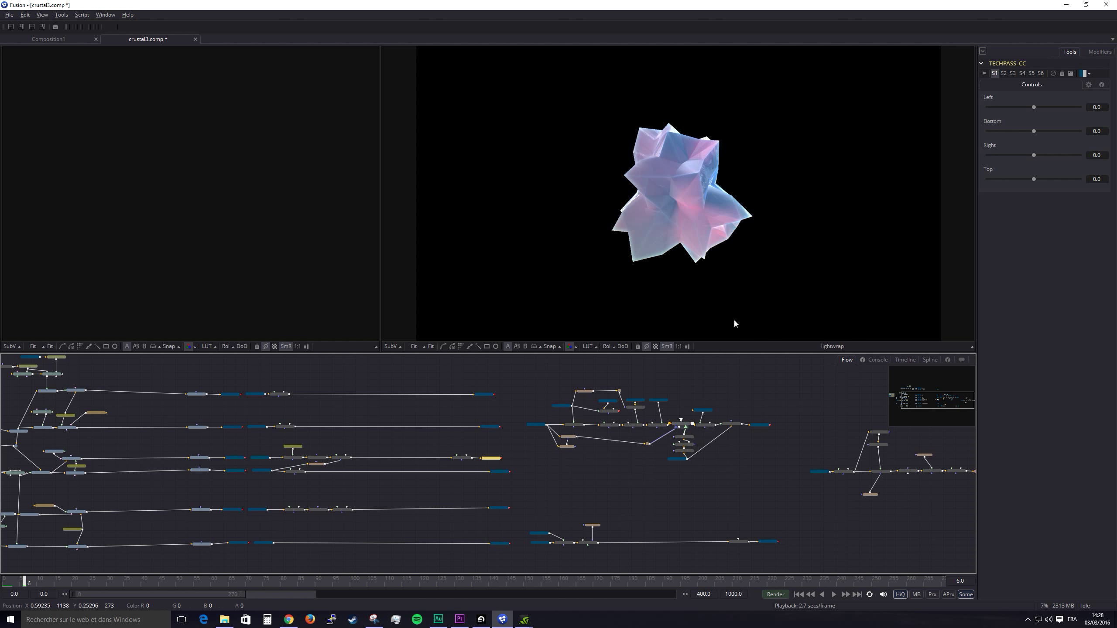
click(709, 426)
drag(709, 427, 744, 243)
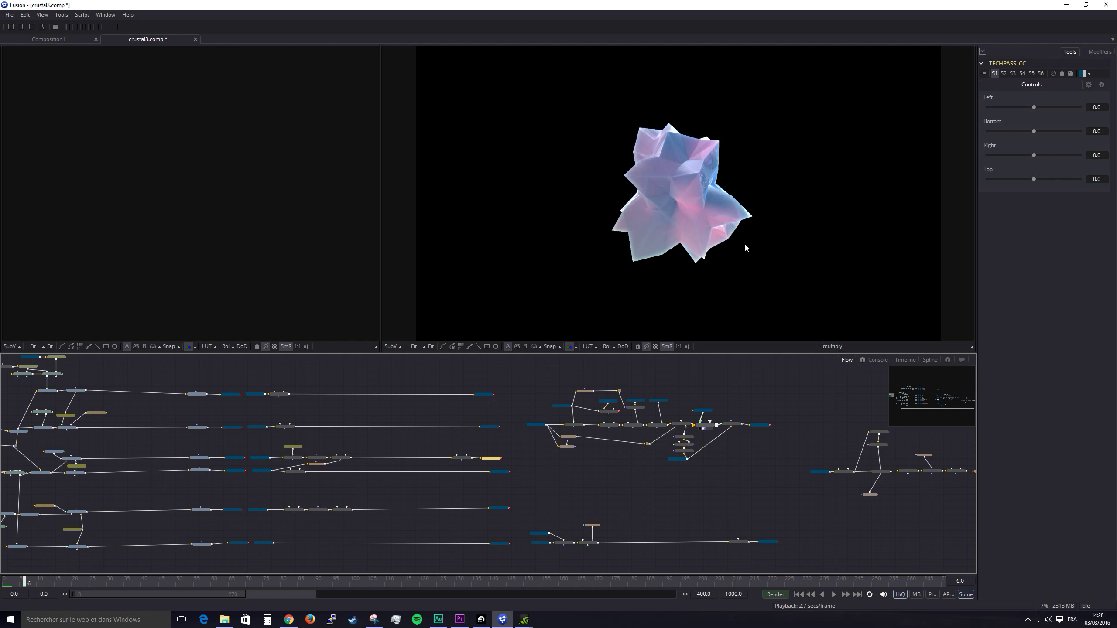
Preview Instance_IBL_CC again and the multiply node it feeds in the large viewer
scroll(713, 423, up, 5)
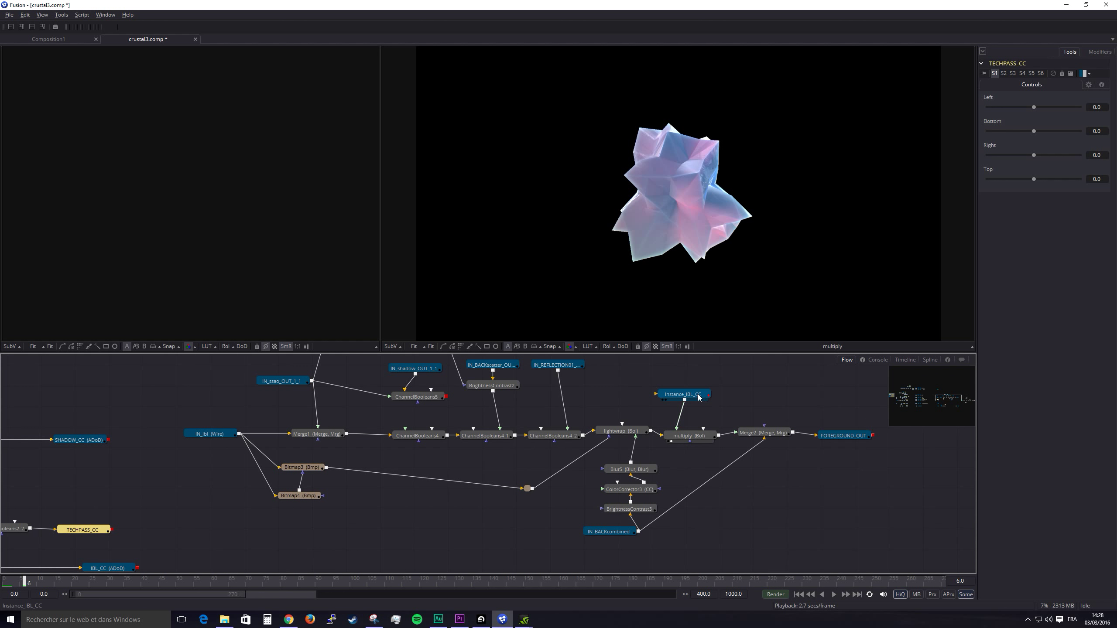
drag(699, 398, 706, 196)
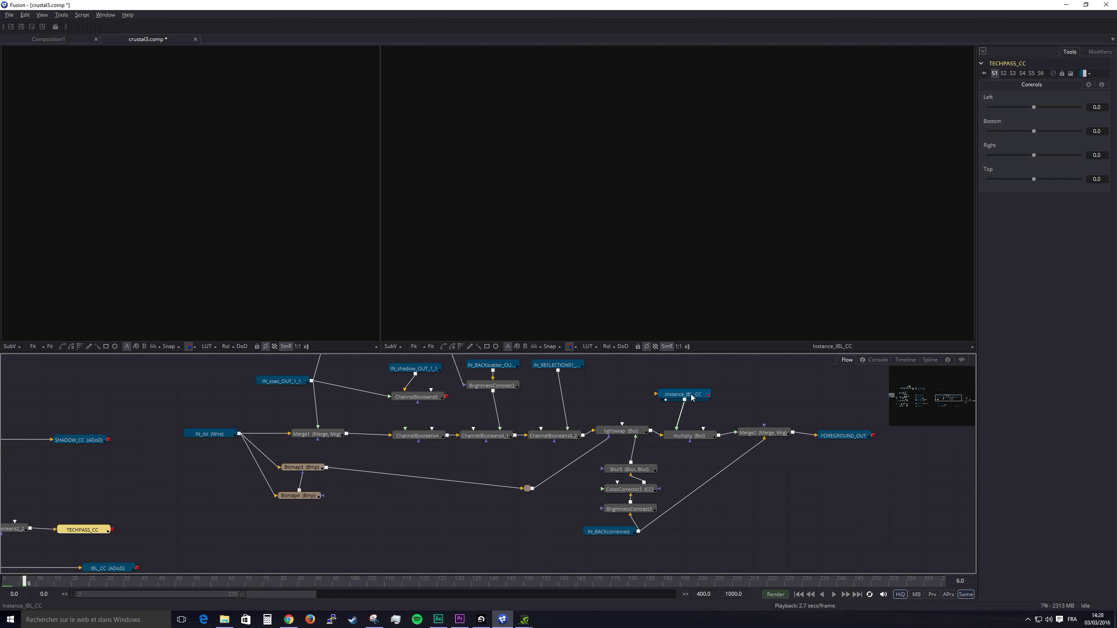
drag(687, 433, 699, 211)
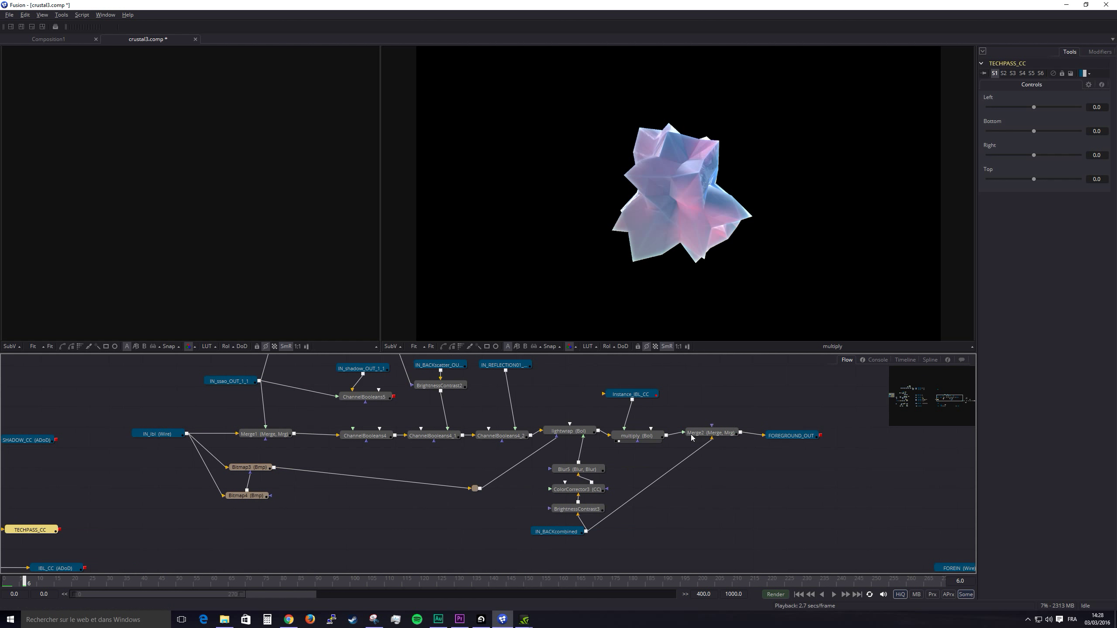
Preview the background input IN_BACKcombined and its merge with the crystal in Merge2, and select the output node FOREGROUND_OUT
scroll(691, 436, right, 2)
scroll(672, 429, down, 4)
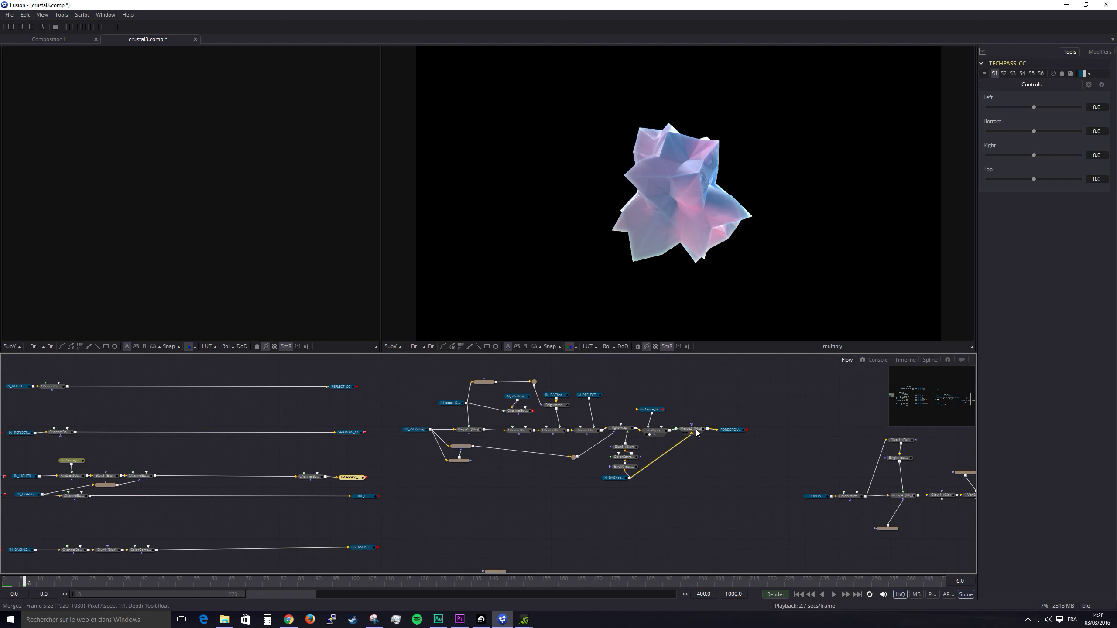
drag(697, 237, 699, 202)
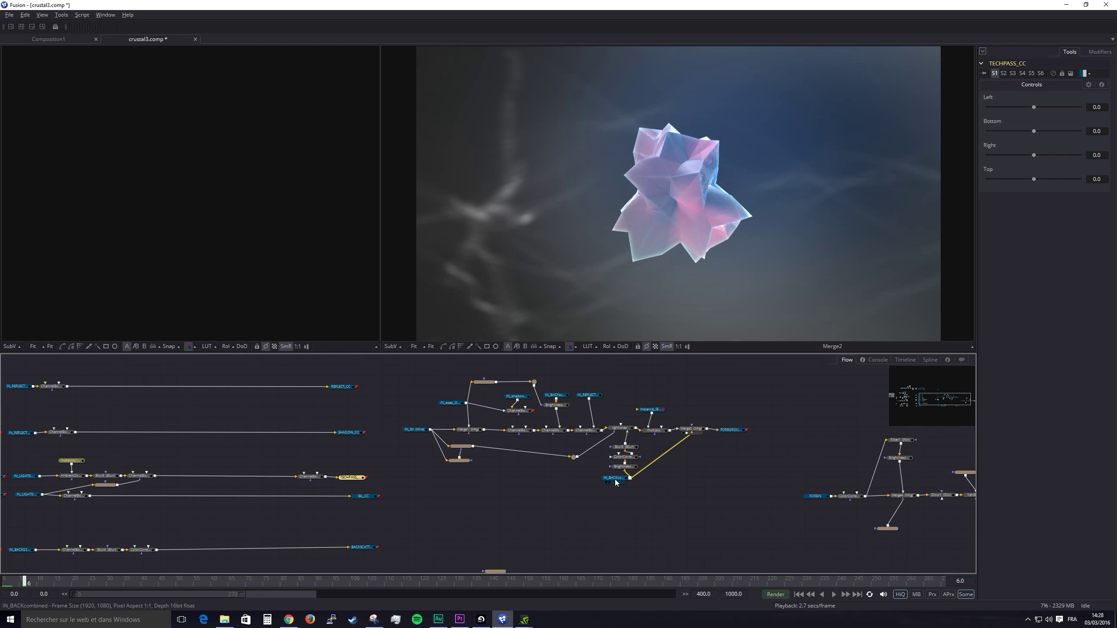
drag(616, 482, 620, 217)
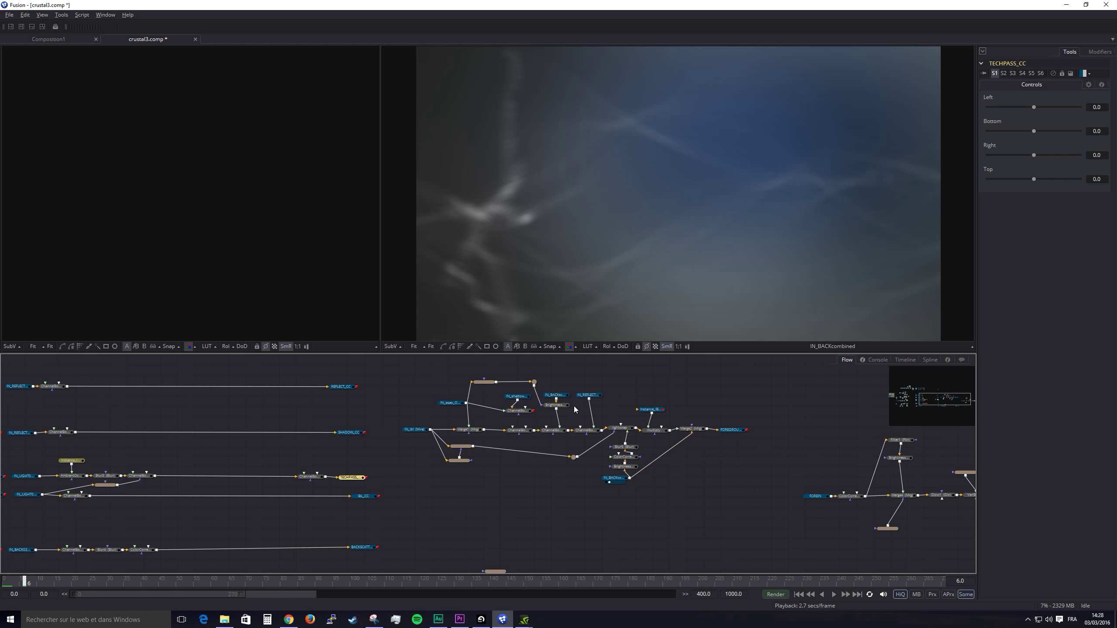
scroll(553, 475, down, 2)
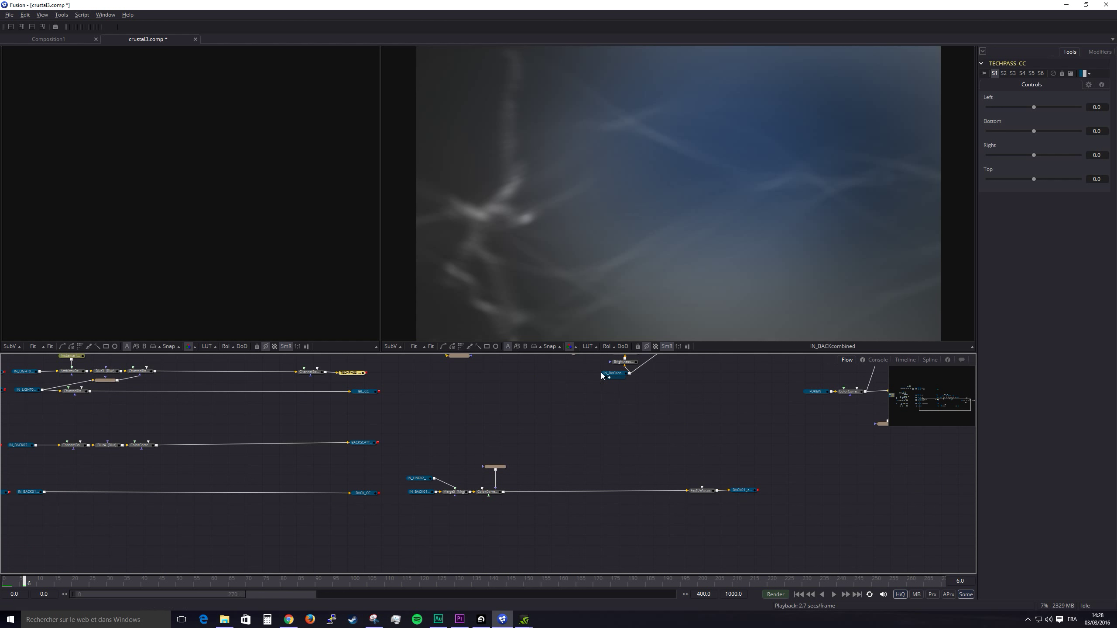
scroll(684, 417, up, 2)
scroll(684, 417, up, 1)
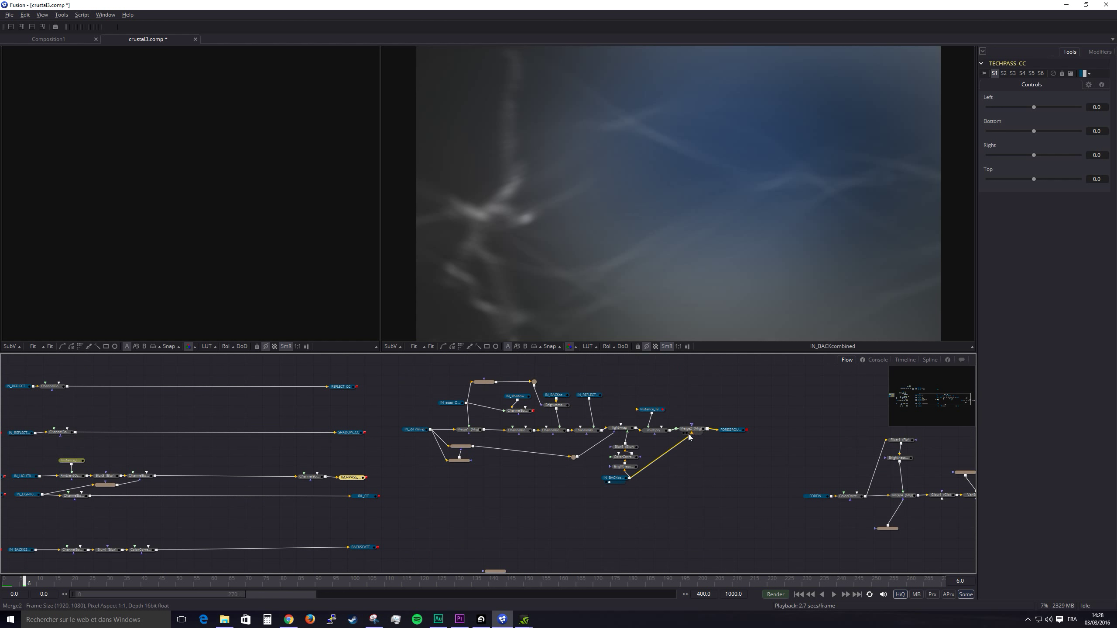
drag(691, 429, 704, 264)
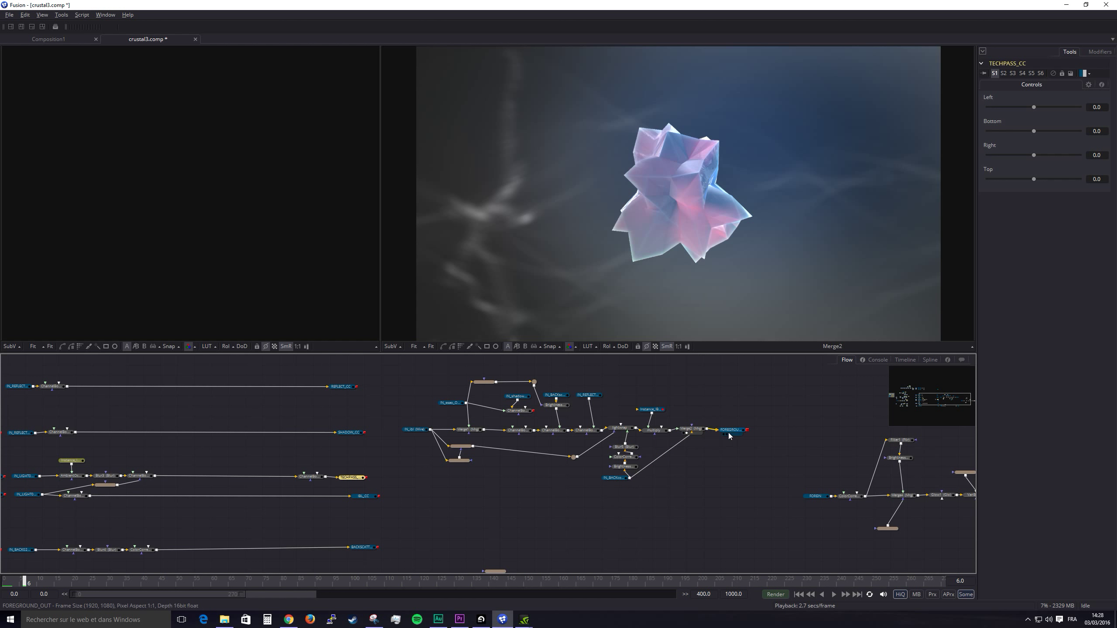
drag(735, 430, 739, 496)
click(731, 497)
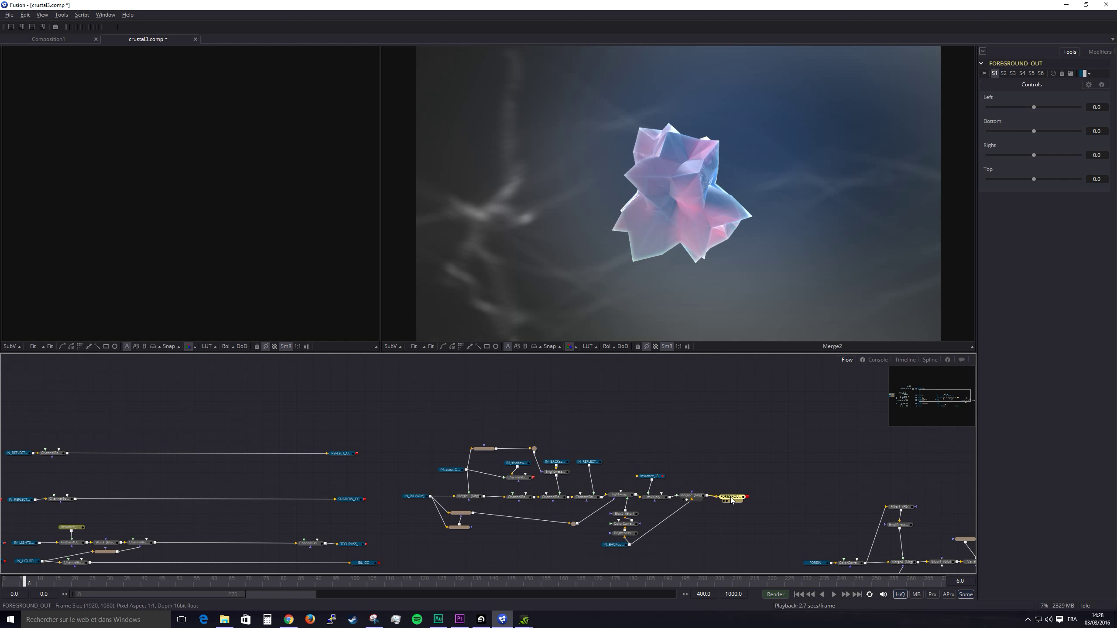
Preview FOREGROUND_OUT, the final grading branch's ColorCorrector4 and the Merge4 node it feeds in the large viewer
key(2)
scroll(760, 467, down, 2)
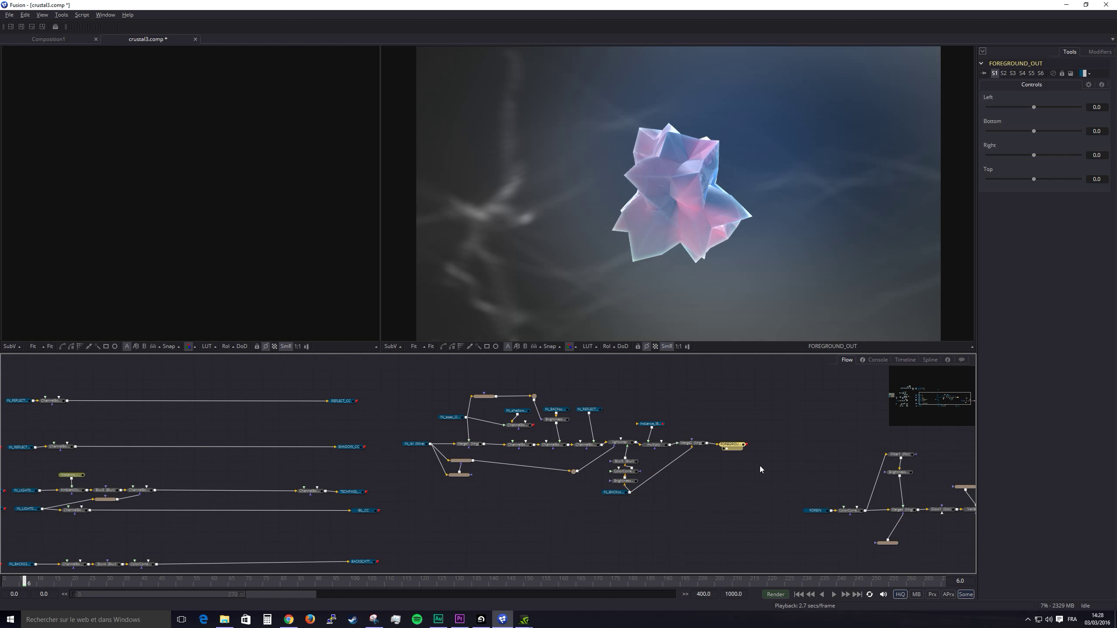
scroll(759, 462, right, 8)
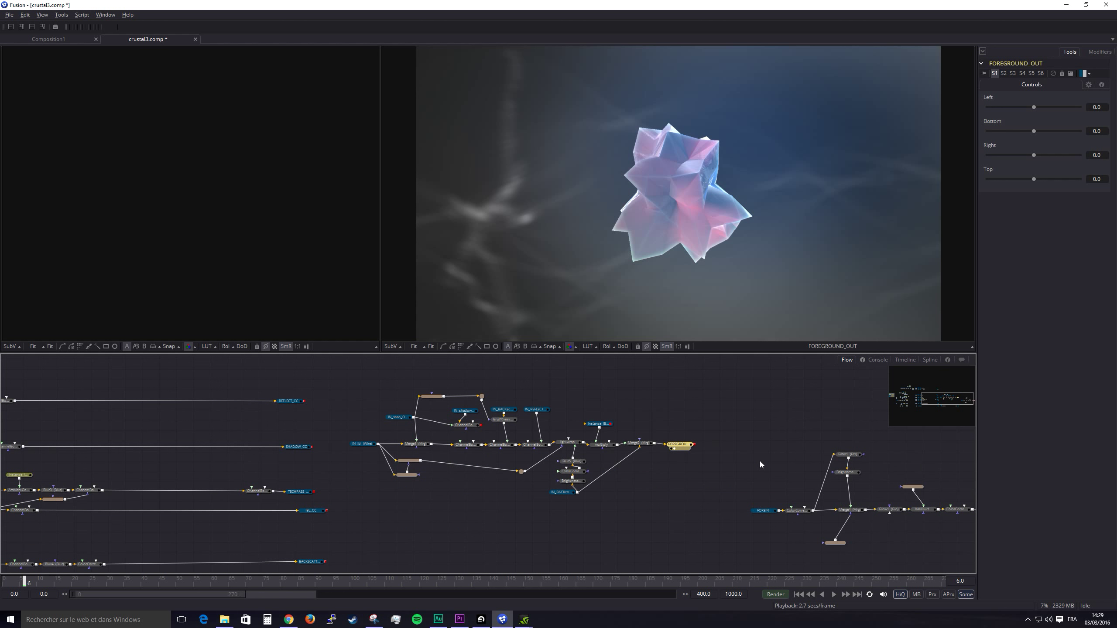
scroll(751, 460, down, 2)
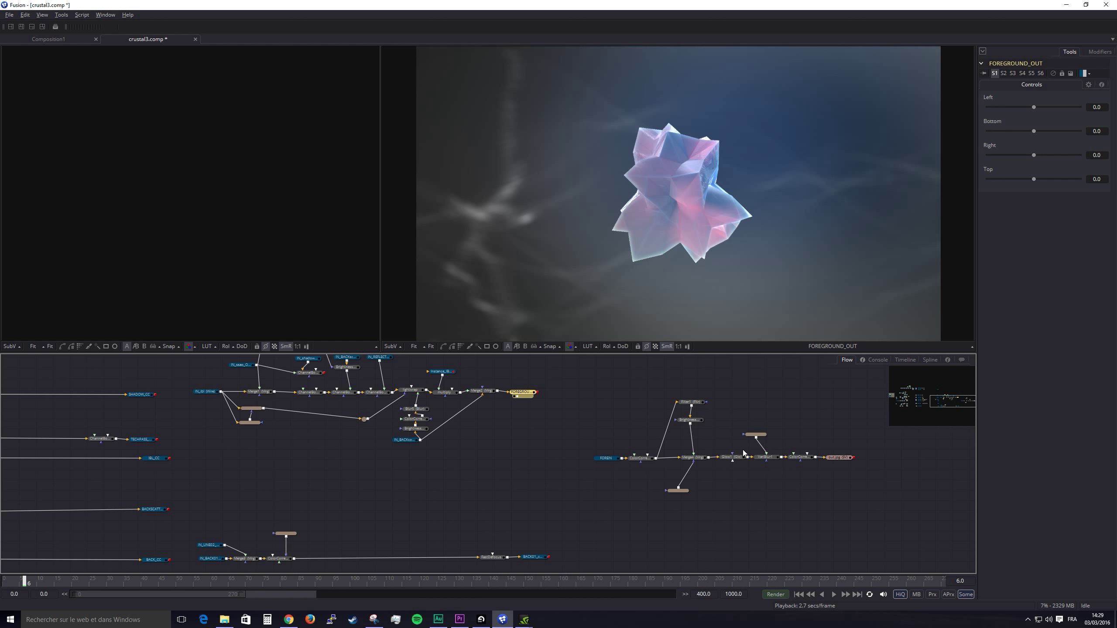
click(636, 463)
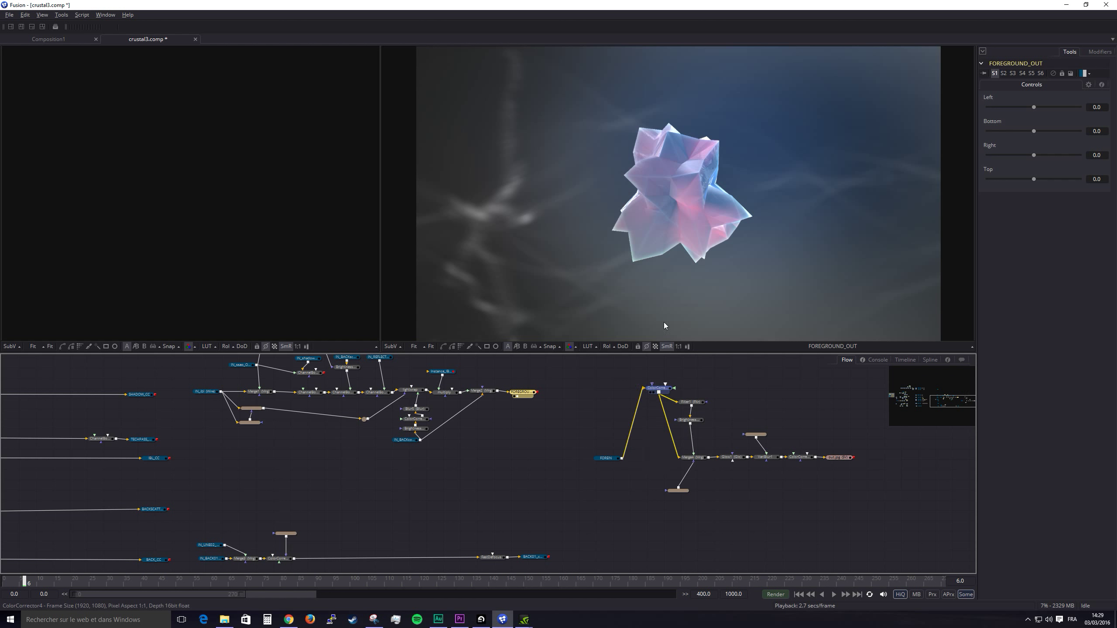
click(689, 461)
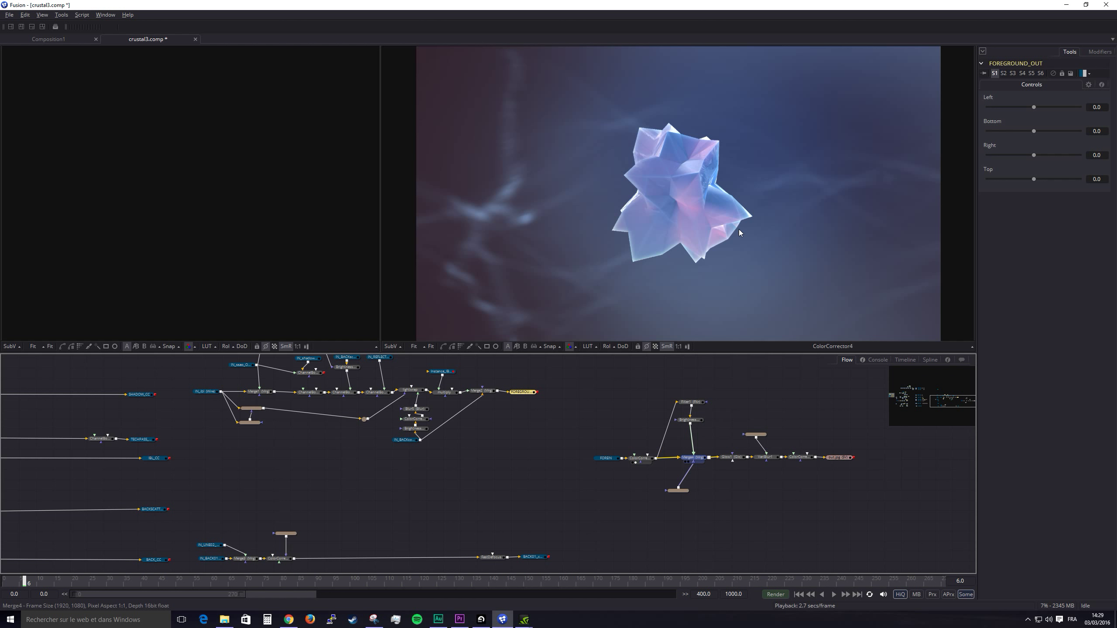
key(2)
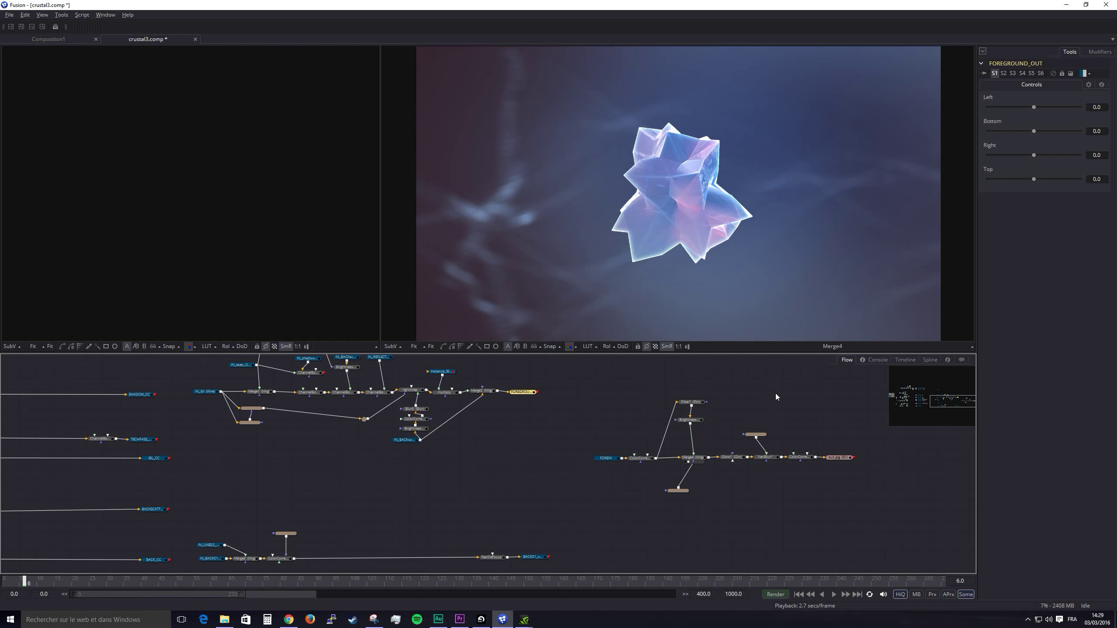
Preview the finishing nodes Glow1, VariBlur1, ColorCorrector5 and Saver1 one after another in the large viewer
drag(729, 452, 764, 240)
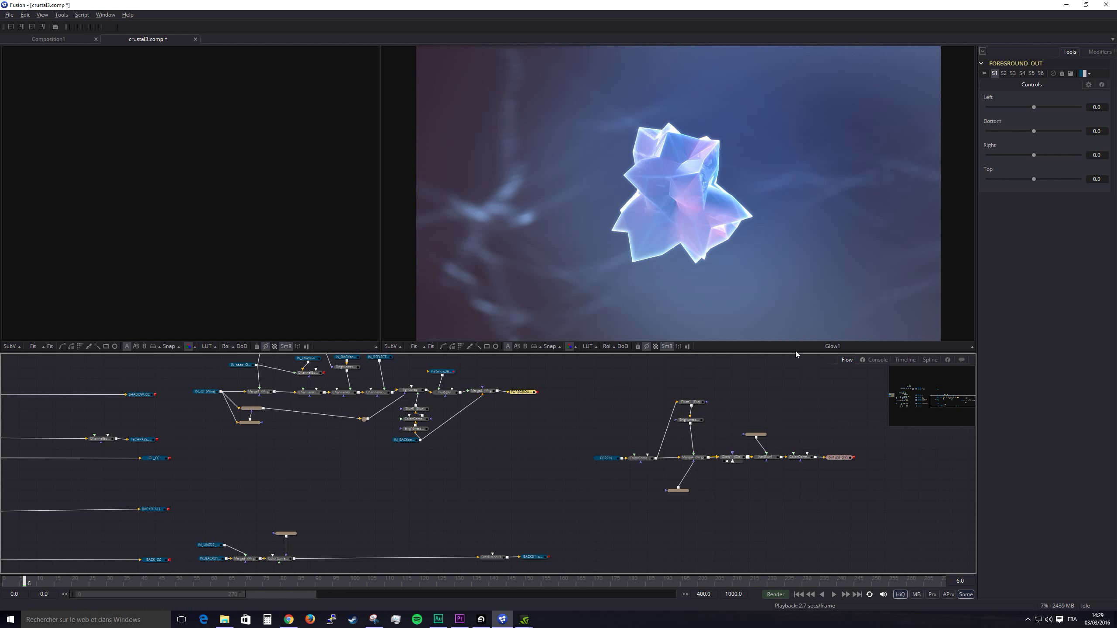
drag(766, 458, 758, 239)
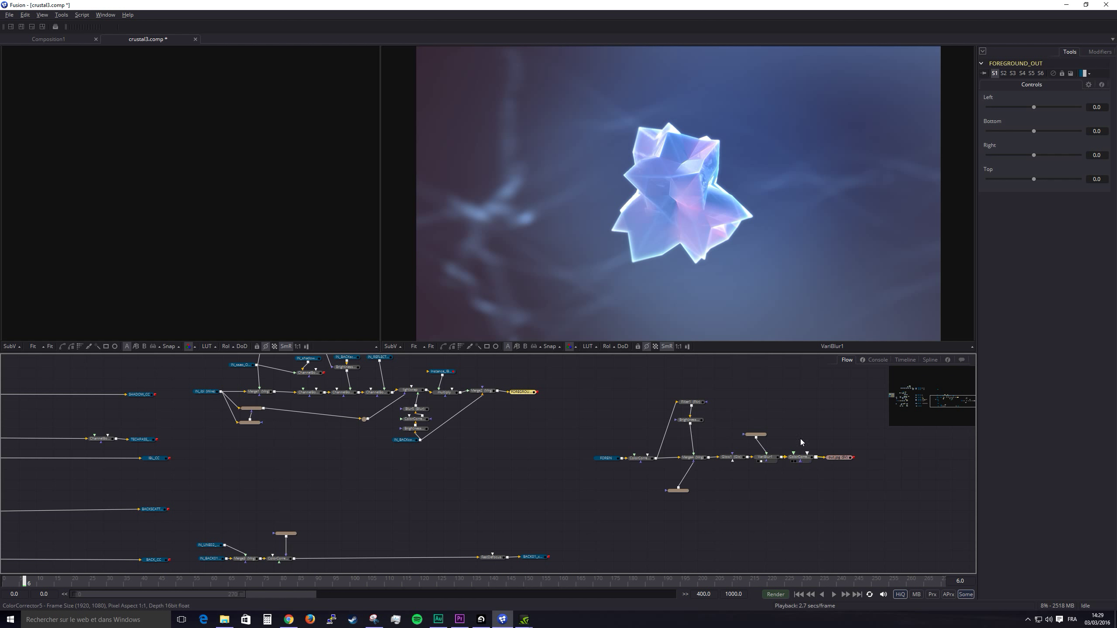
drag(799, 456, 773, 200)
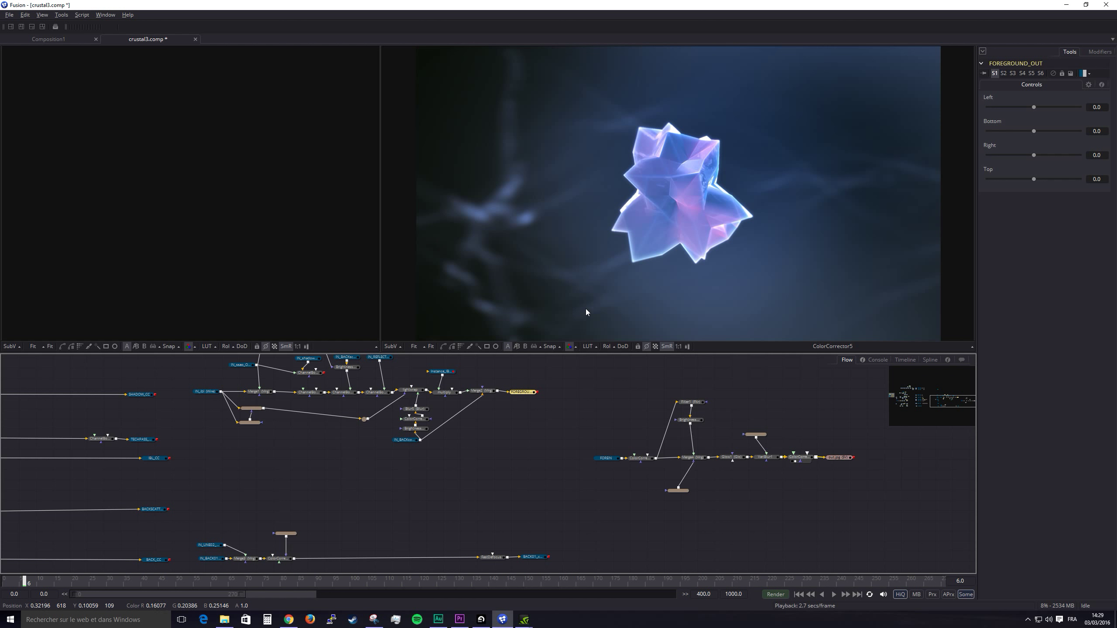
drag(842, 458, 753, 195)
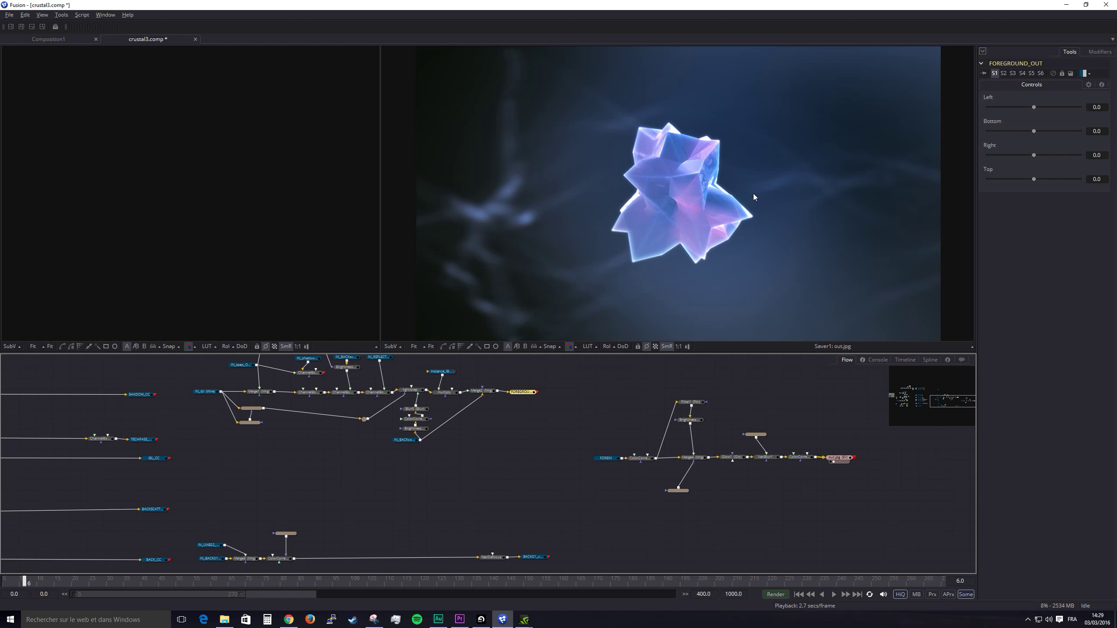
Go back to the start of the node flow and preview the 3D source nodes Shape3D1 and Ribbon3D1 in the large viewer
scroll(613, 406, up, 2)
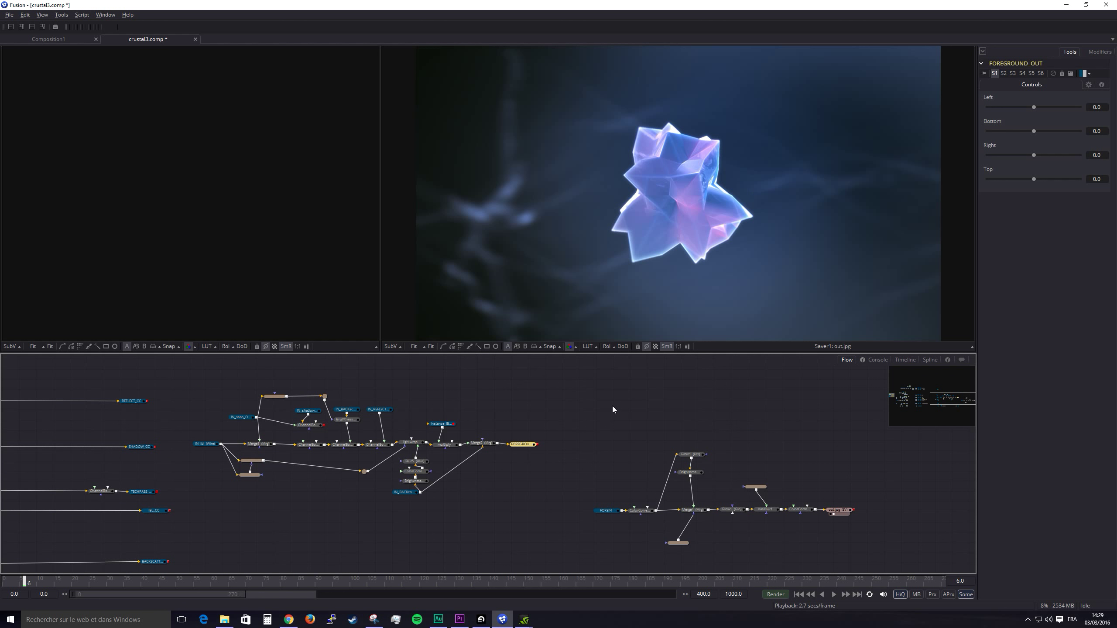
scroll(544, 416, down, 5)
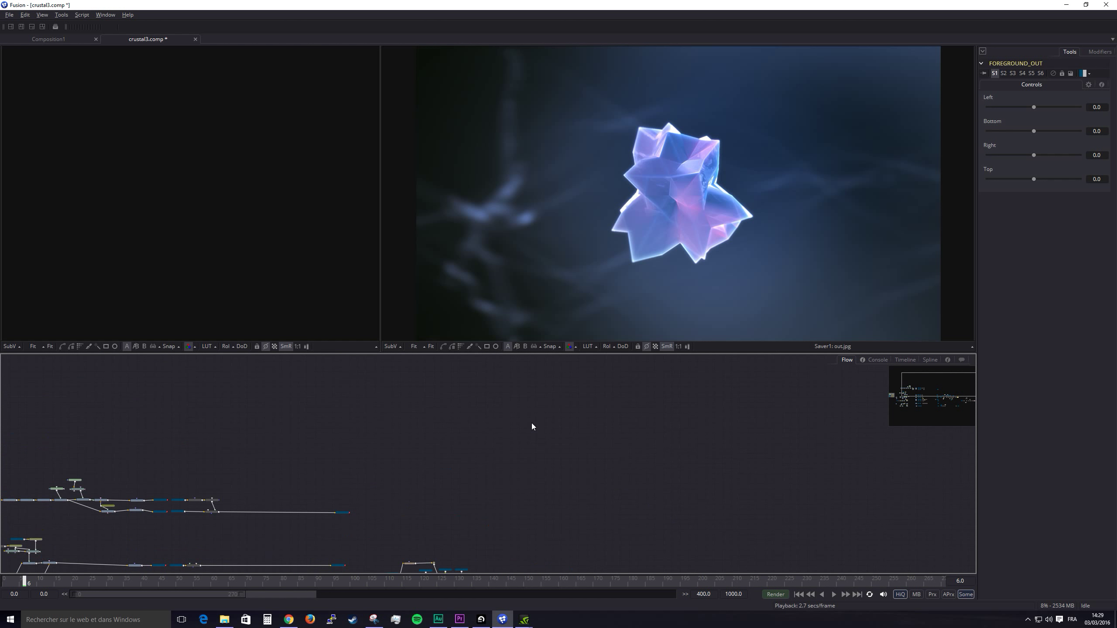
scroll(532, 426, left, 8)
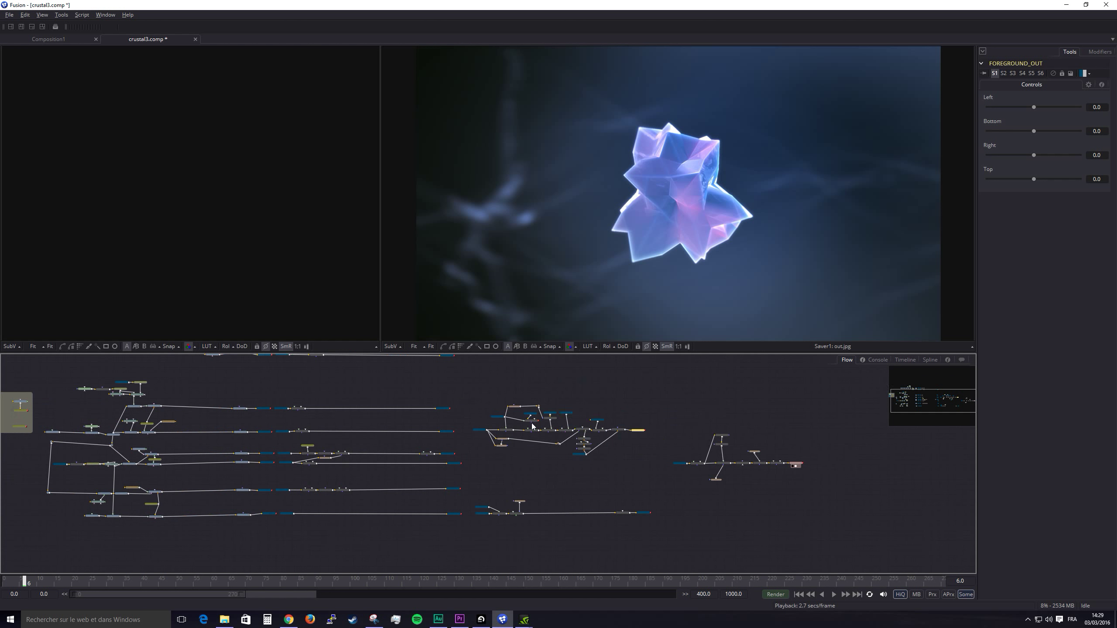
scroll(532, 426, up, 2)
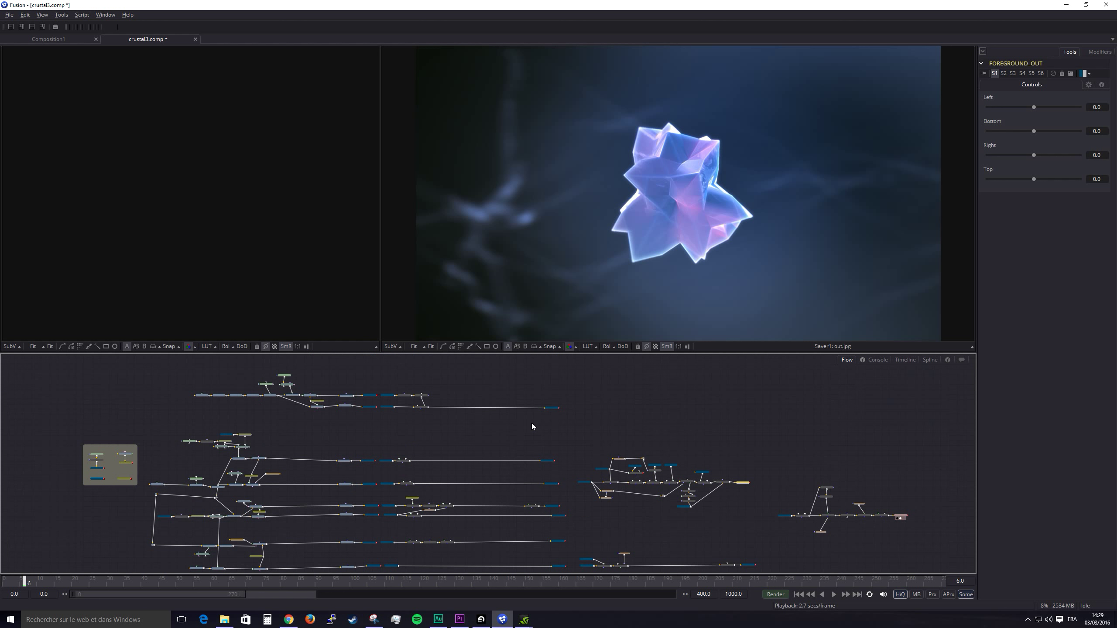
scroll(532, 425, down, 2)
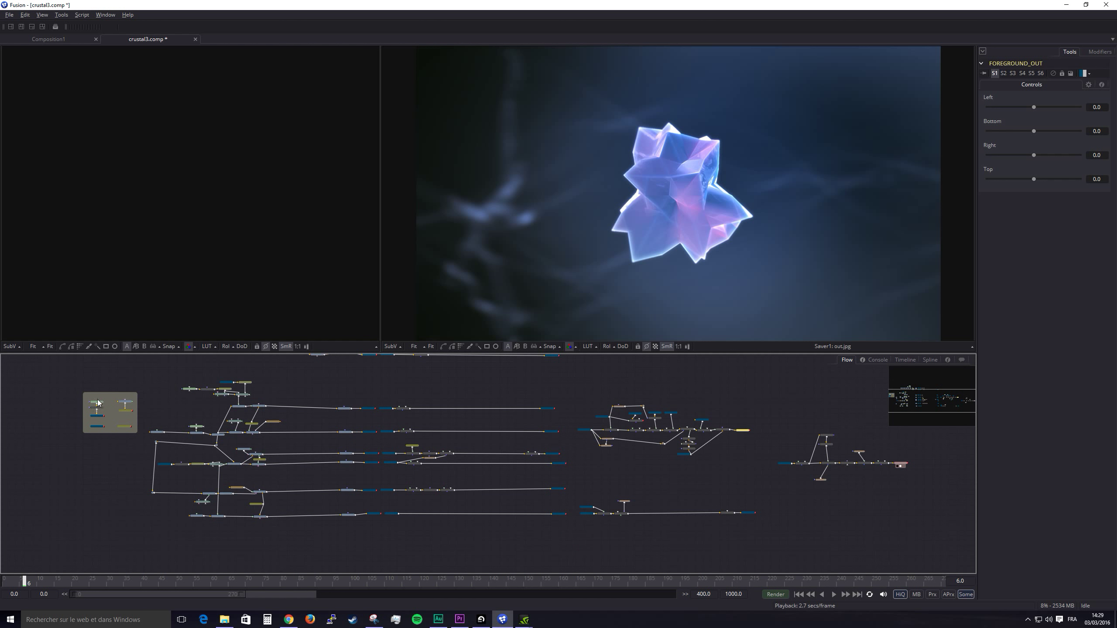
drag(101, 406, 454, 314)
drag(155, 435, 617, 215)
scroll(311, 432, up, 2)
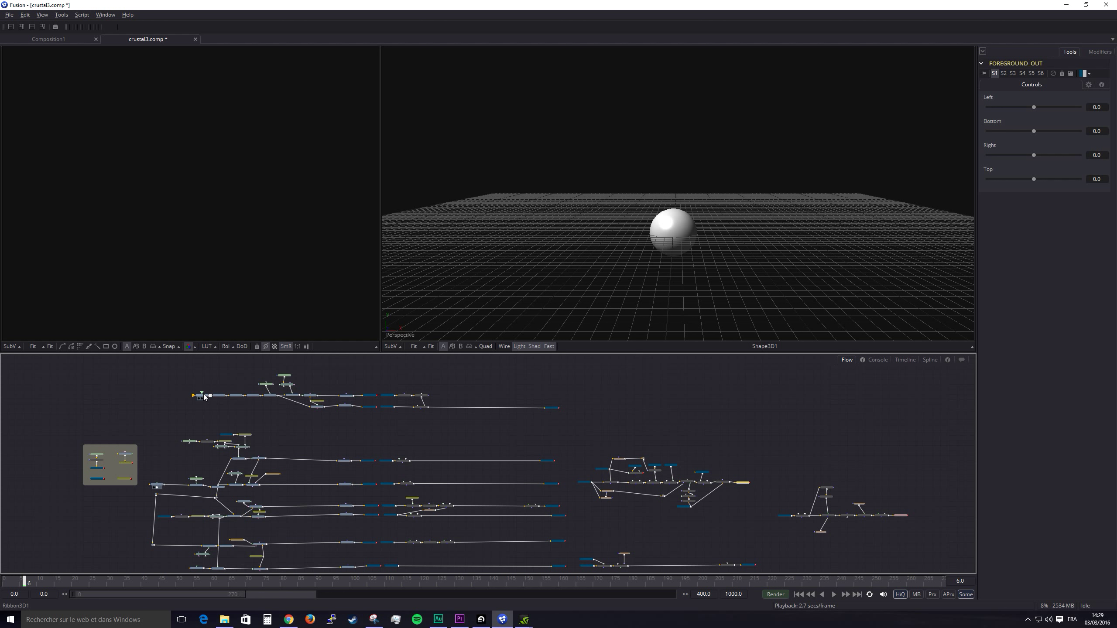
drag(205, 399, 609, 251)
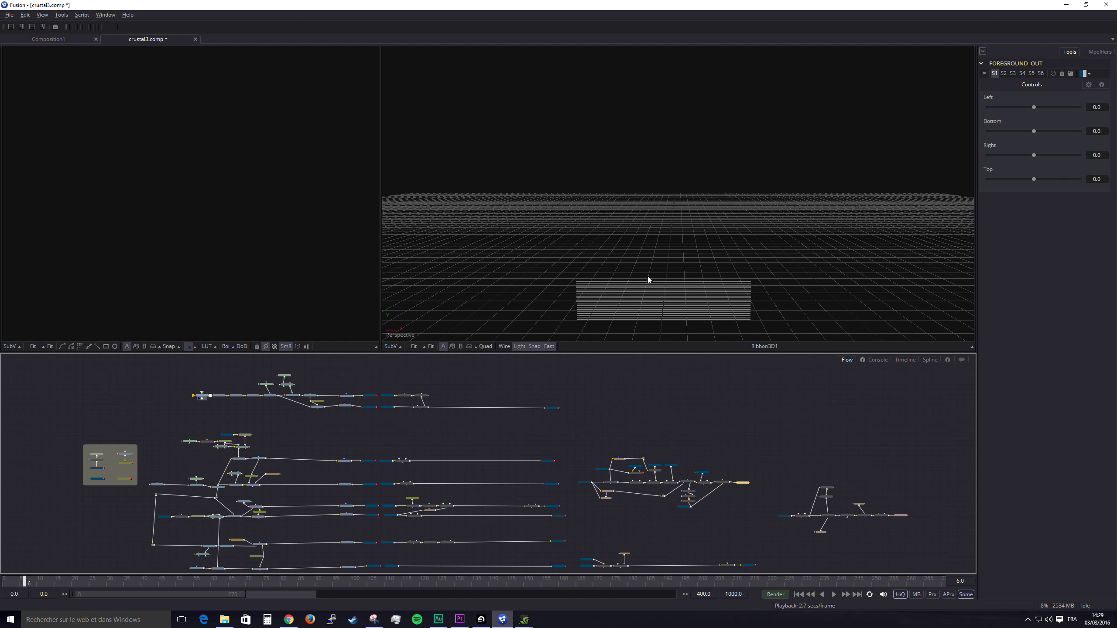
scroll(648, 275, down, 3)
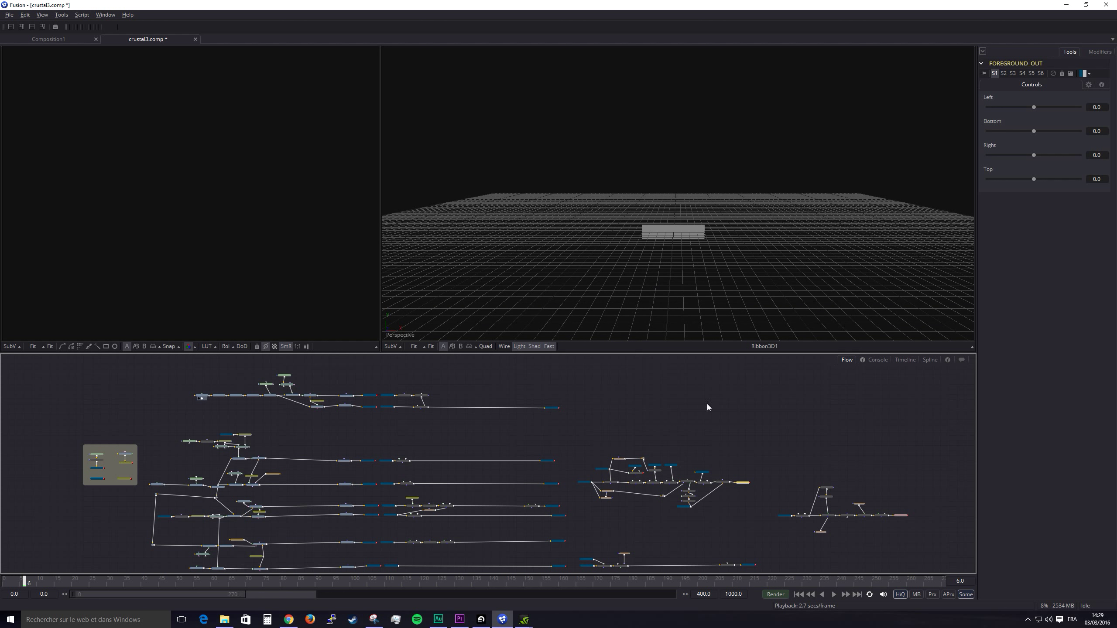
scroll(733, 455, down, 2)
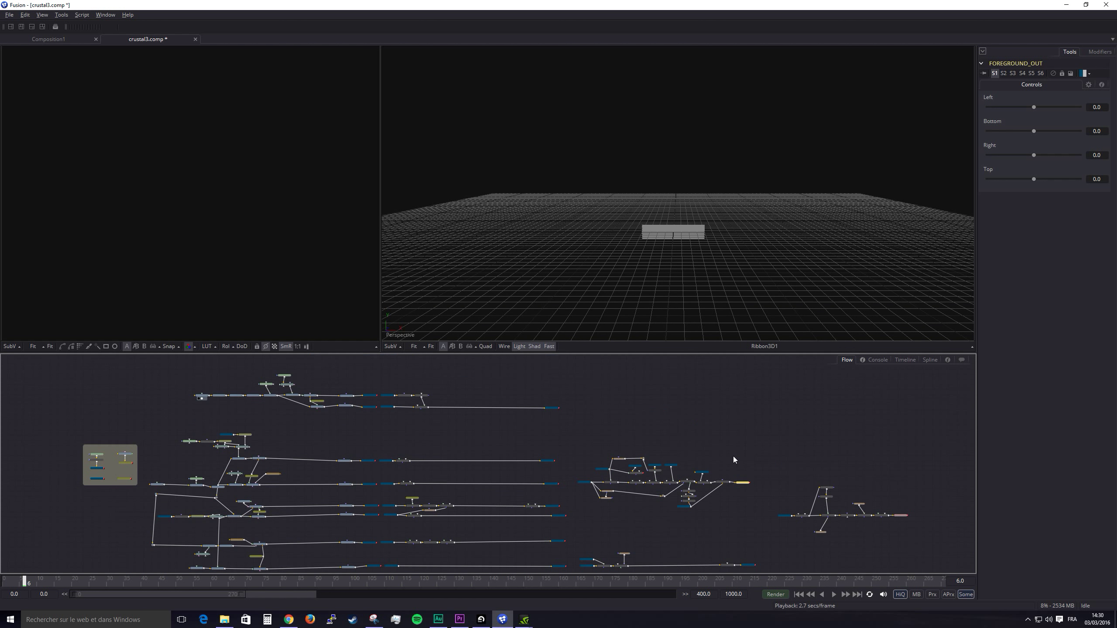